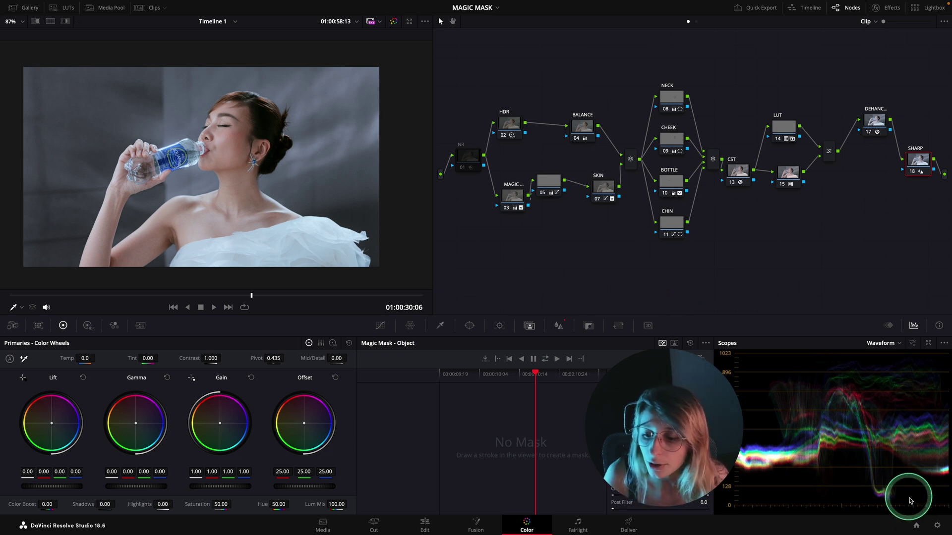
Step: Check the Project Settings window, then close it without changes
click(936, 525)
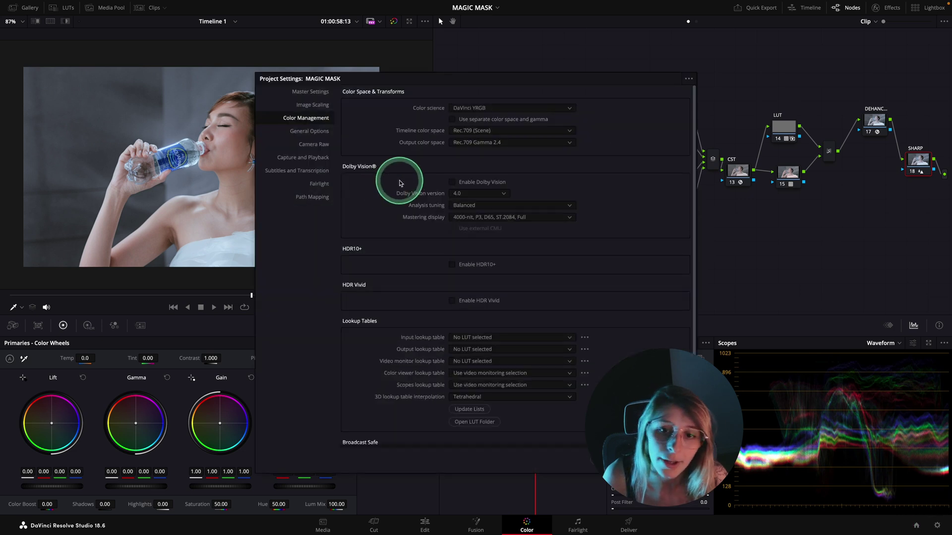
drag(375, 78, 458, 124)
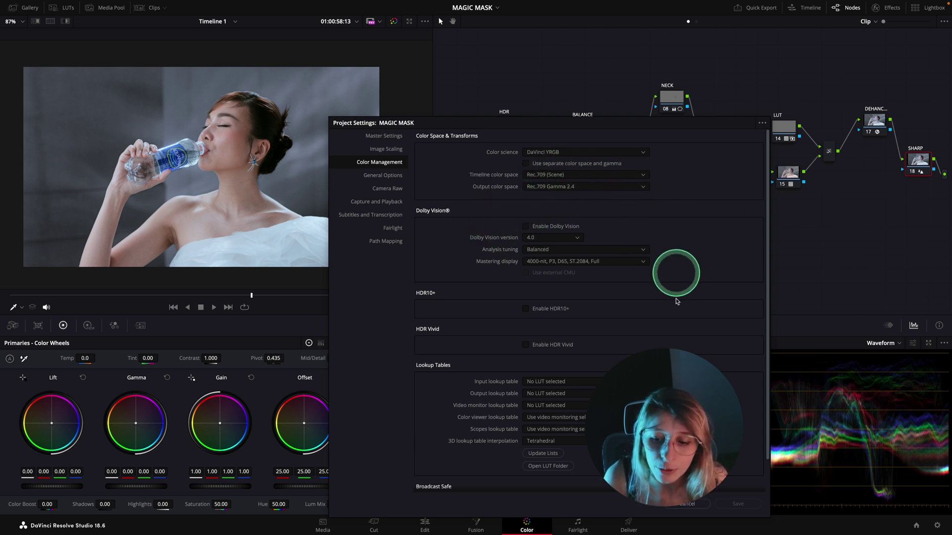
key(Escape)
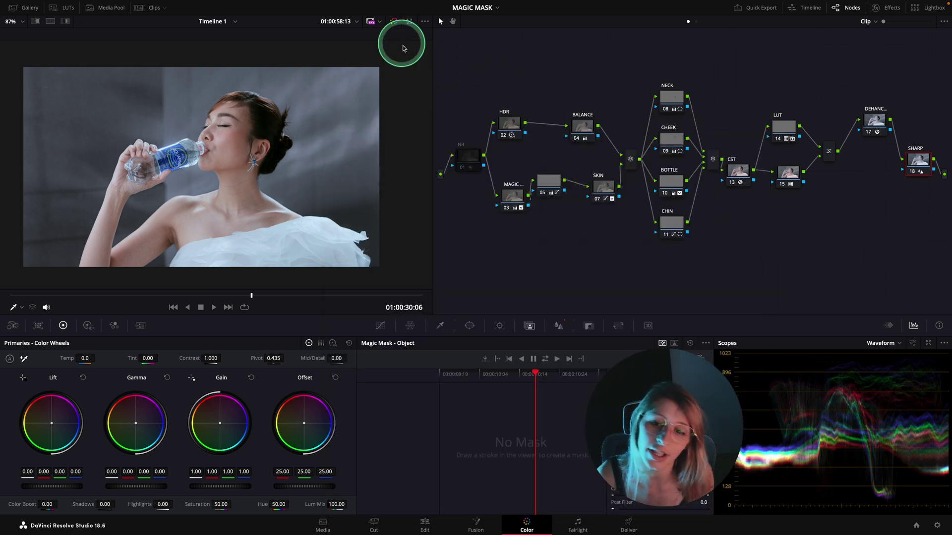
Step: Disable all grading nodes, then re-enable only the CST node
drag(451, 75, 934, 247)
key(ctrl+d)
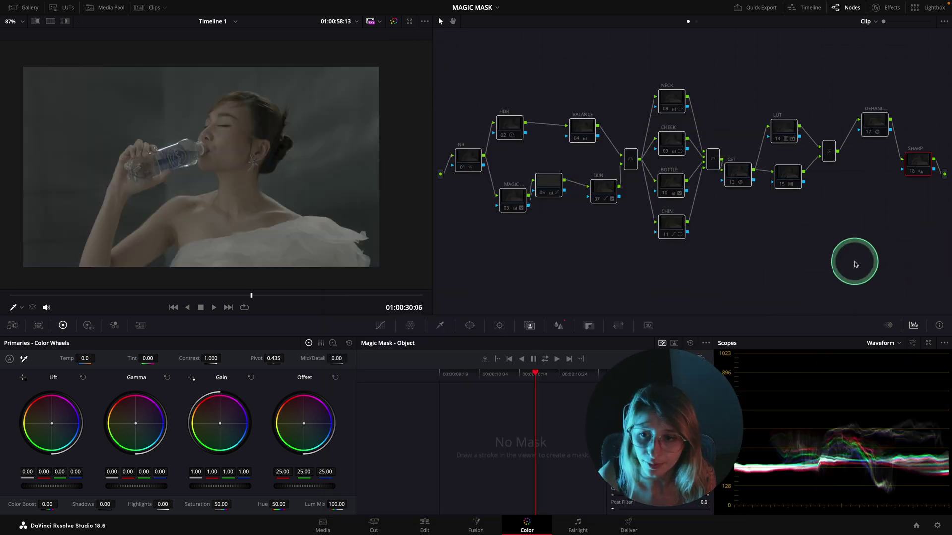
click(728, 174)
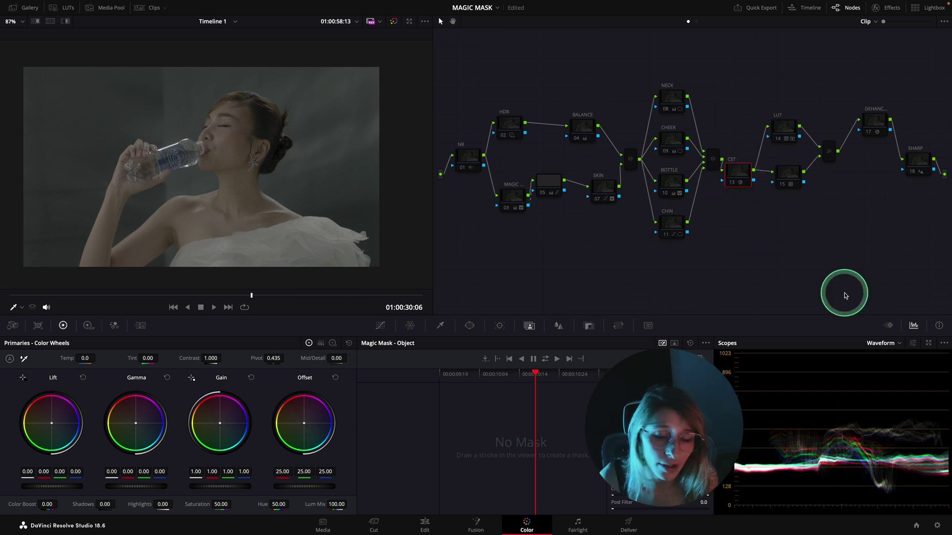
key(ctrl+d)
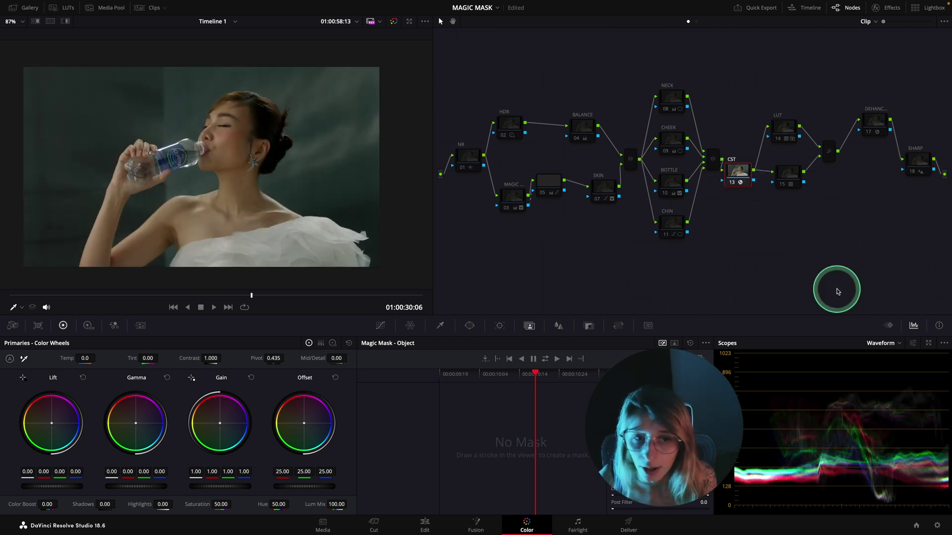
Step: Review the ARRI LogC3-to-Rec.709 CST settings, then enable the LUT node, node 15 and their mixer
click(887, 8)
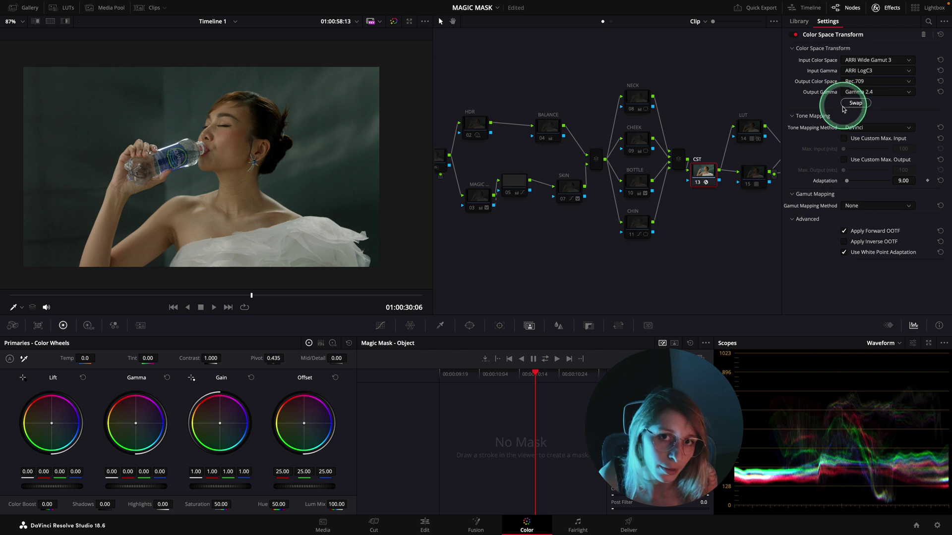
drag(720, 271, 589, 276)
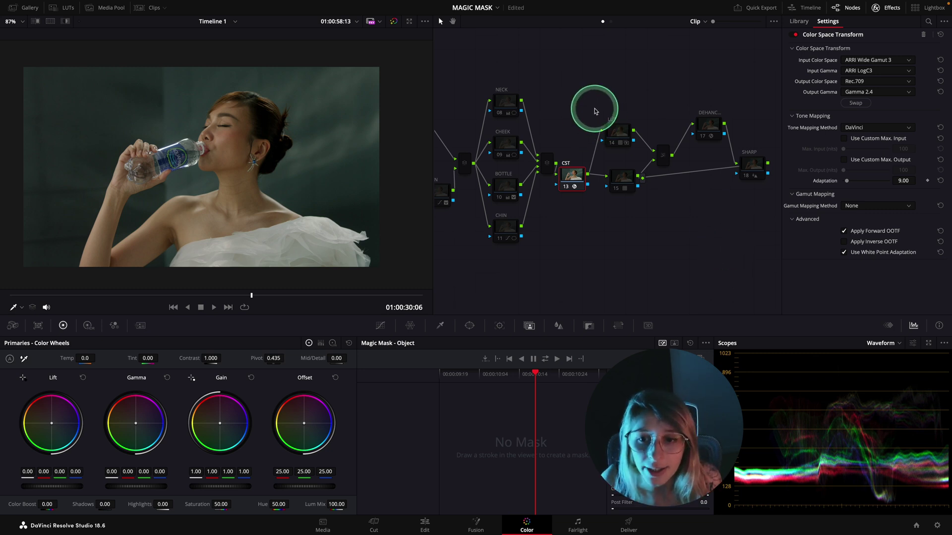
drag(595, 111, 663, 196)
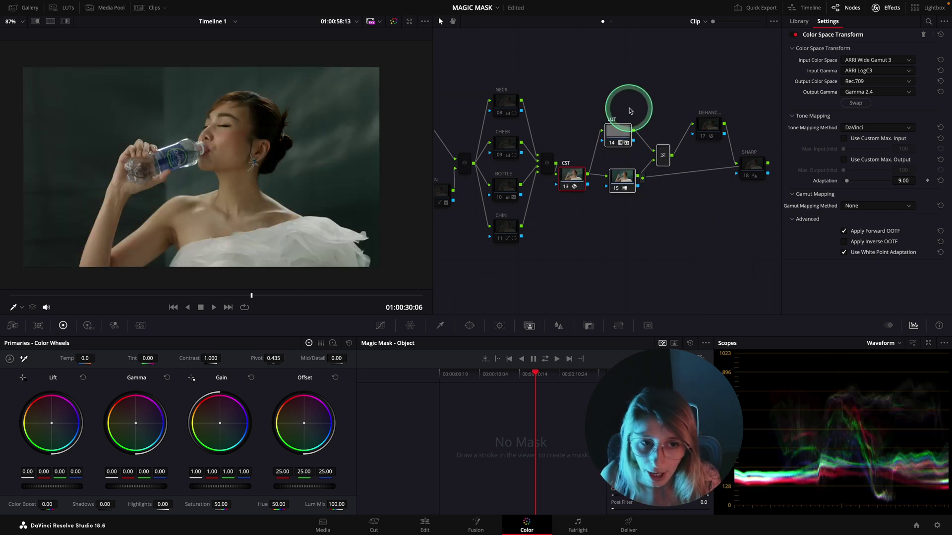
click(617, 133)
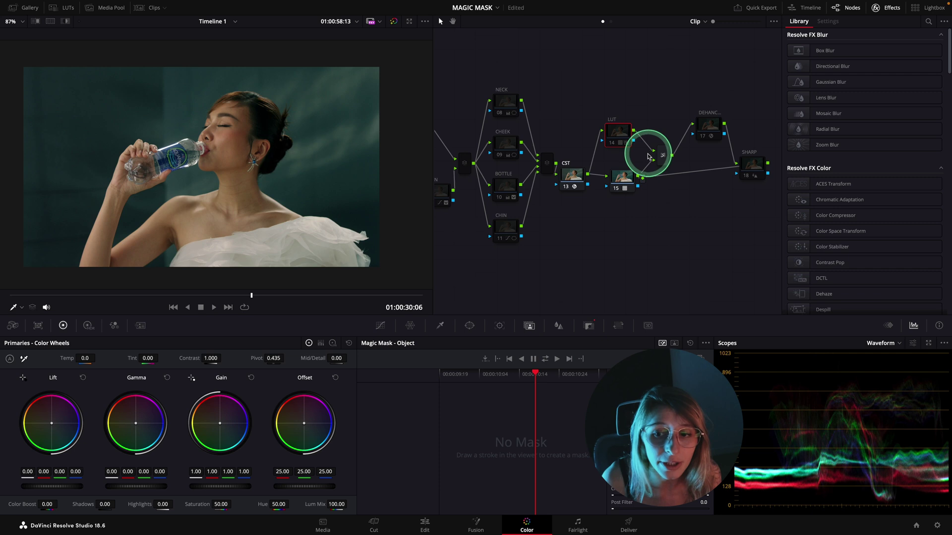
Step: Confirm the LUT branch mixer's composite mode stays on Luminosity
right_click(662, 155)
mouse_move(694, 213)
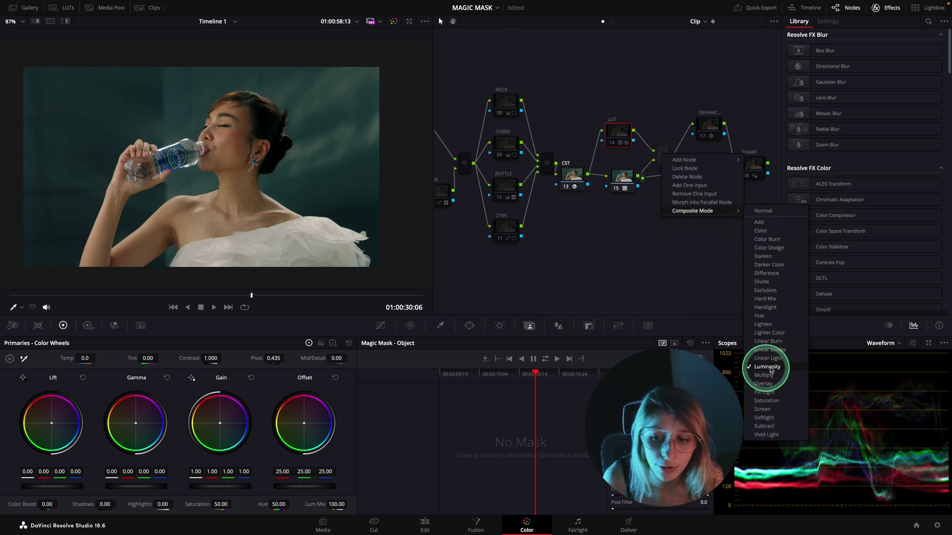
click(635, 283)
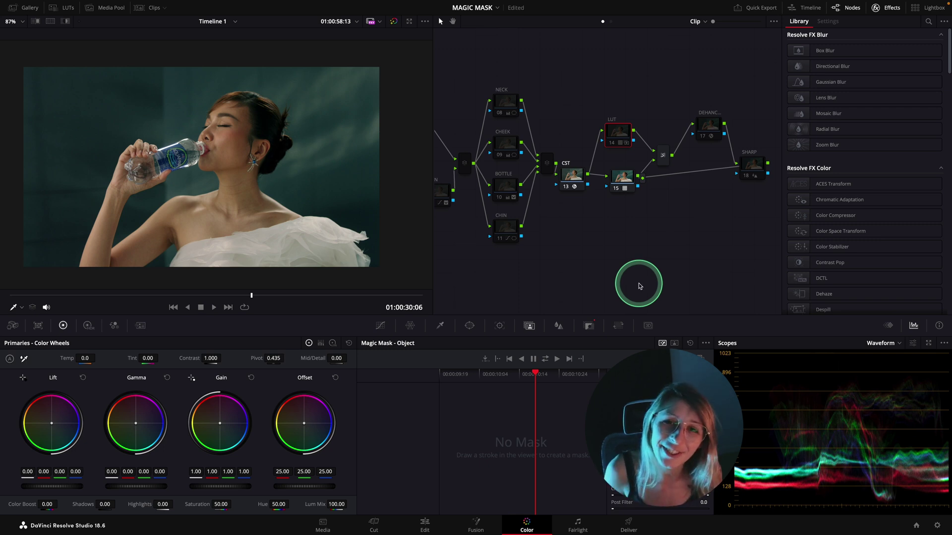
Step: Review the key gains of the LUT node and node 15, then select the Dehancer node
drag(617, 136, 617, 126)
click(605, 446)
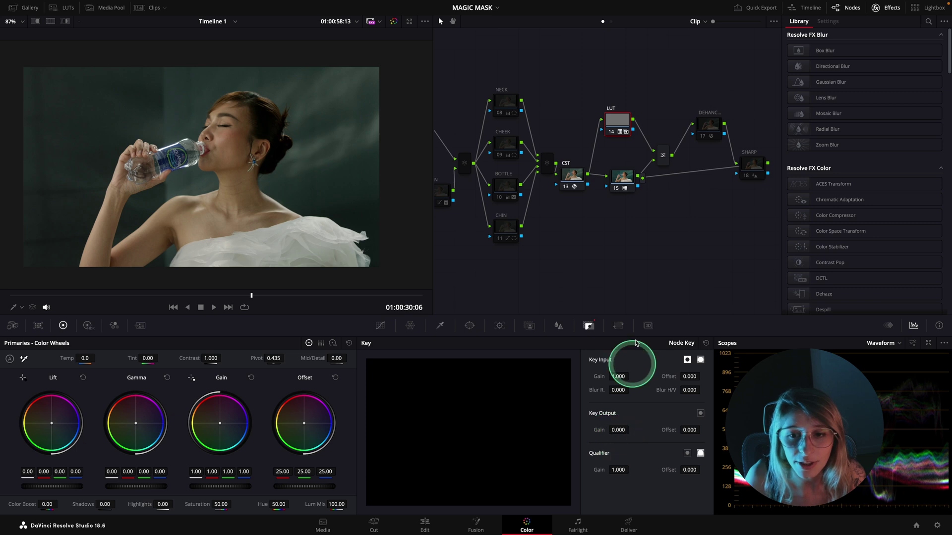
drag(611, 130, 614, 144)
drag(624, 178, 620, 172)
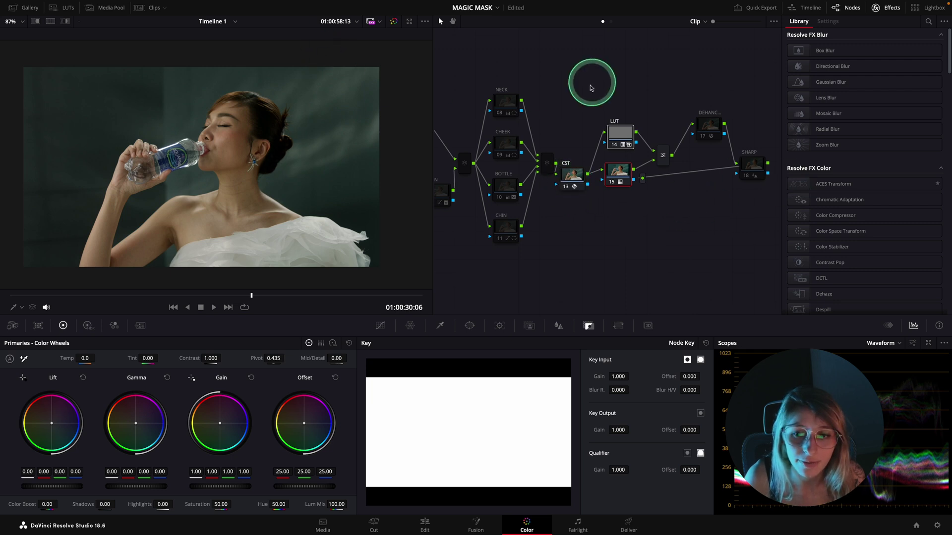
drag(718, 121, 710, 131)
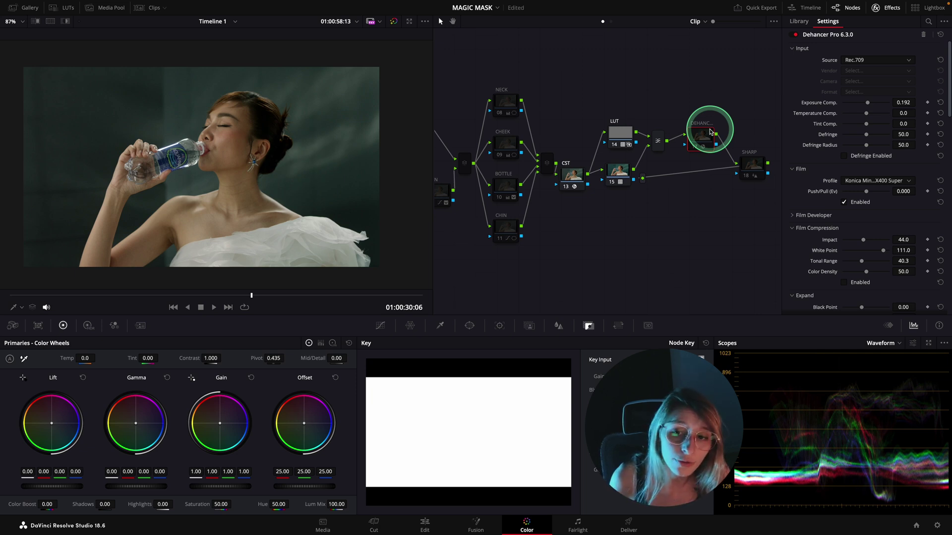
Step: Enable the Dehancer node, keeping its Konica Minolta VX400 Super film profile
key(ctrl+d)
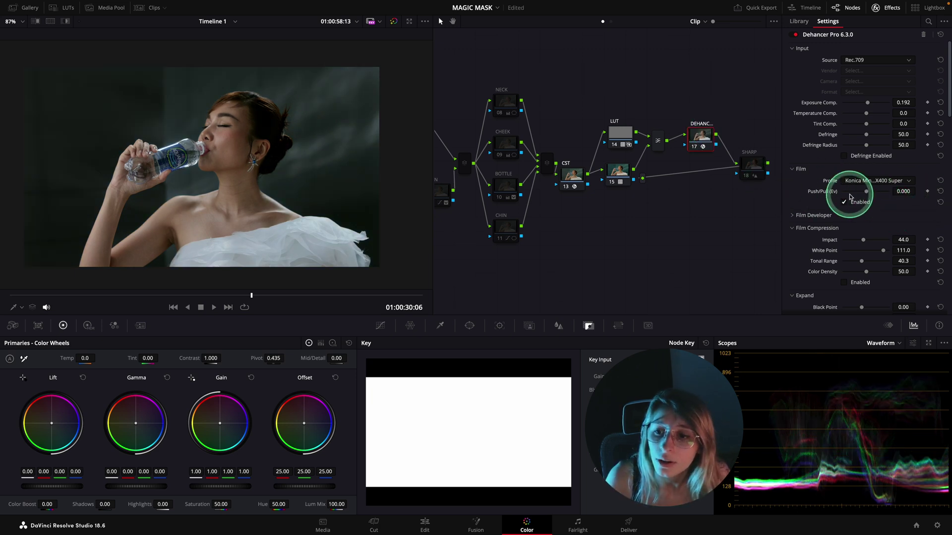
click(862, 182)
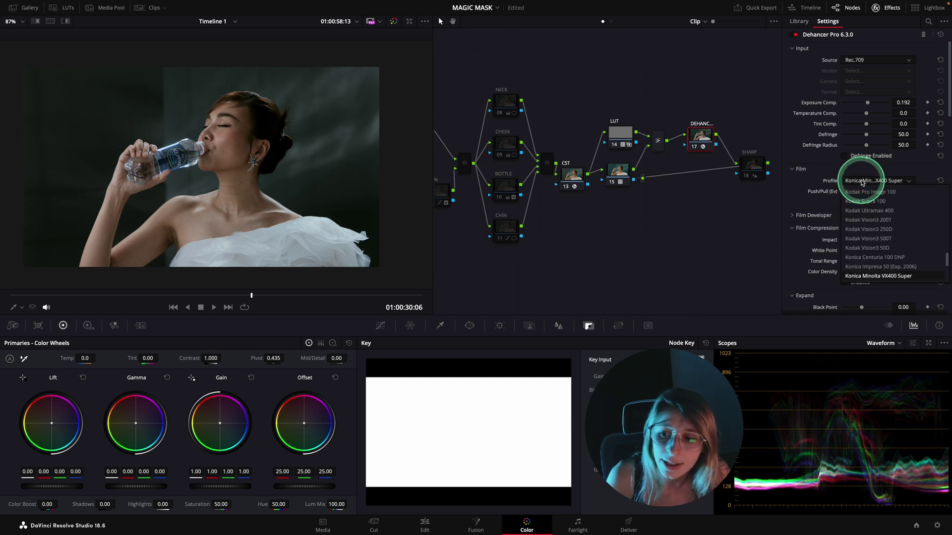
click(862, 182)
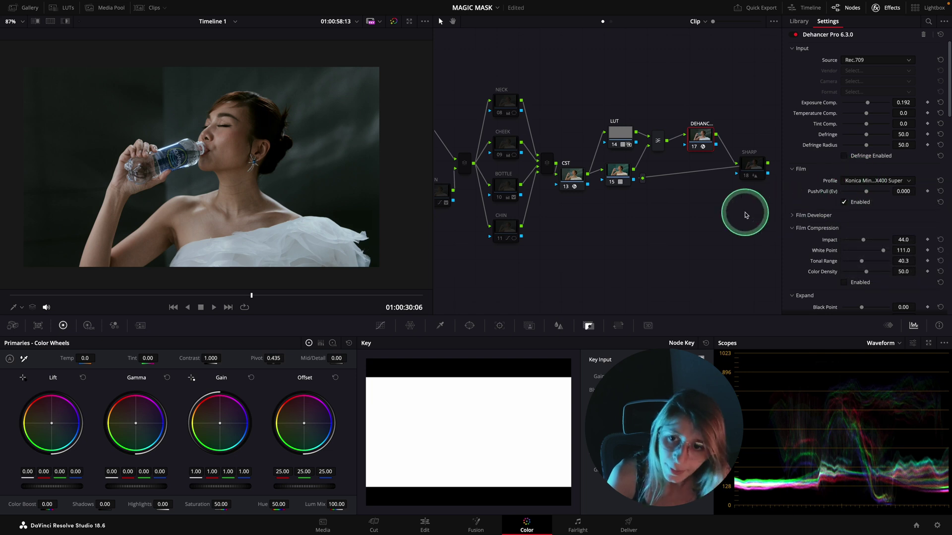
drag(702, 135, 709, 132)
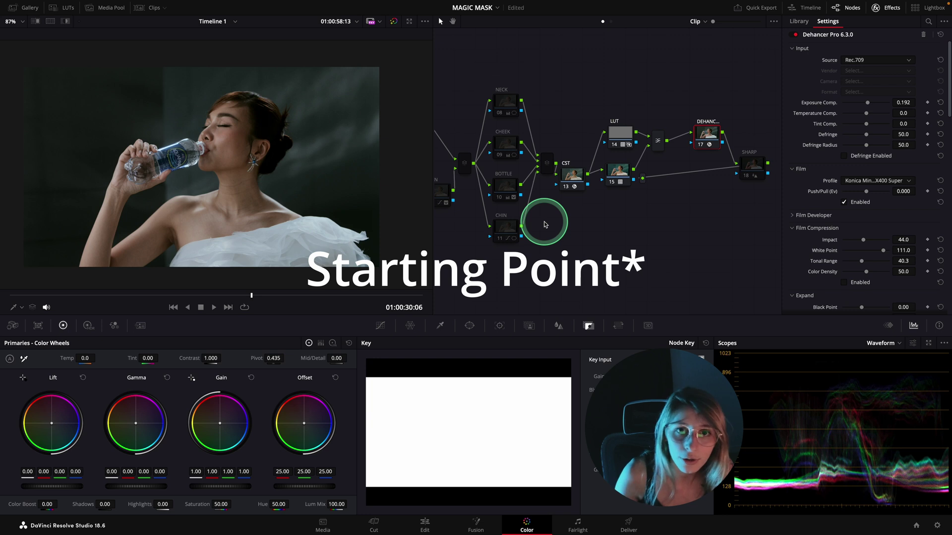
Step: Enable the BALANCE node to apply its Temp -140, Tint 5.50 correction
scroll(565, 246, left, 10)
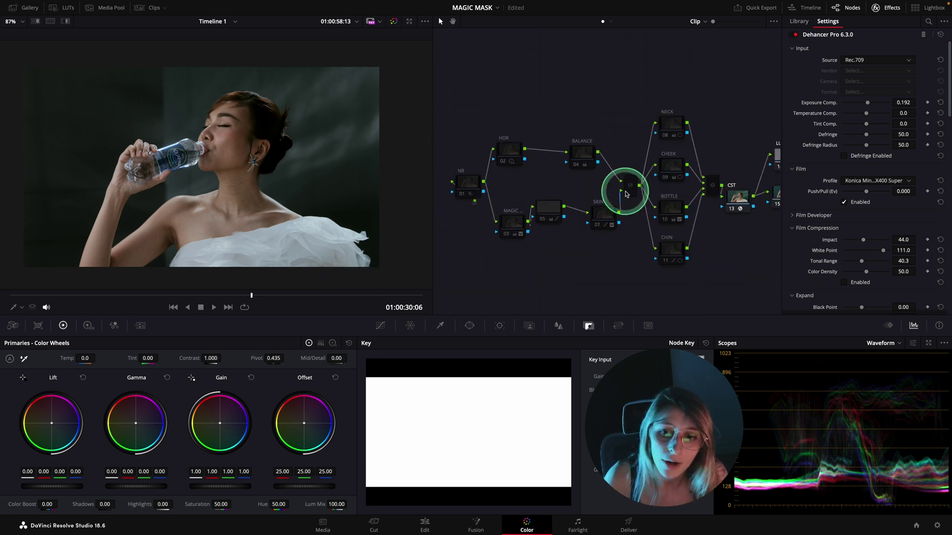
click(627, 192)
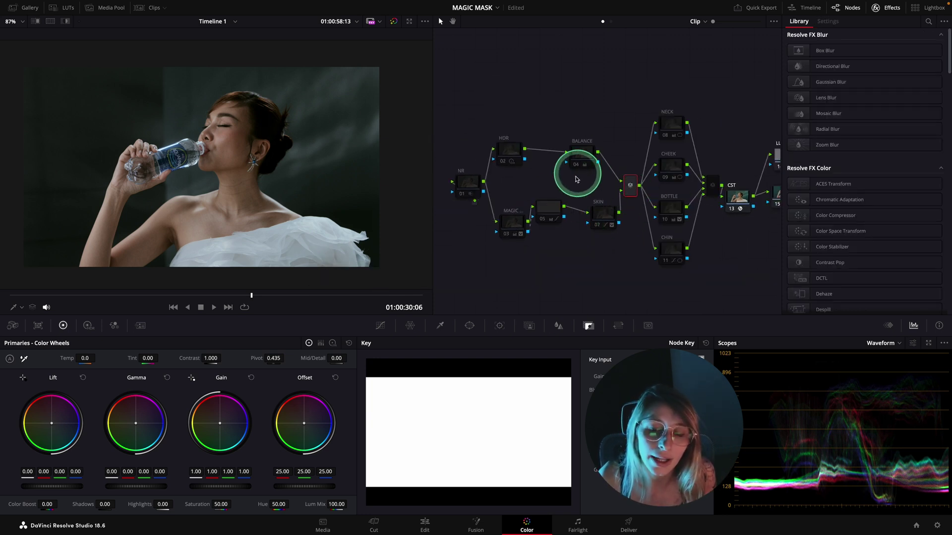
click(586, 152)
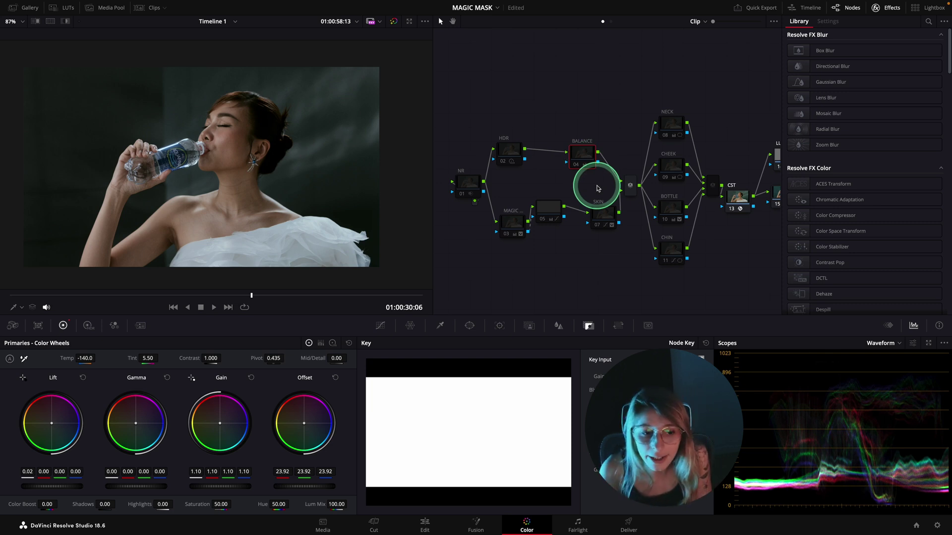
key(ctrl+d)
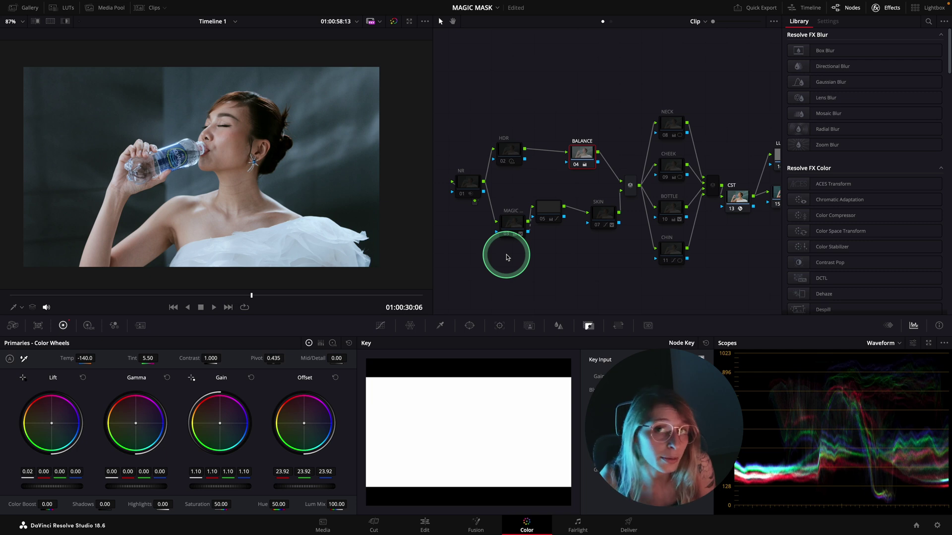
Step: Save the project and preview the HDR node's Light zone tonal range before selecting SKIN
drag(509, 151, 512, 145)
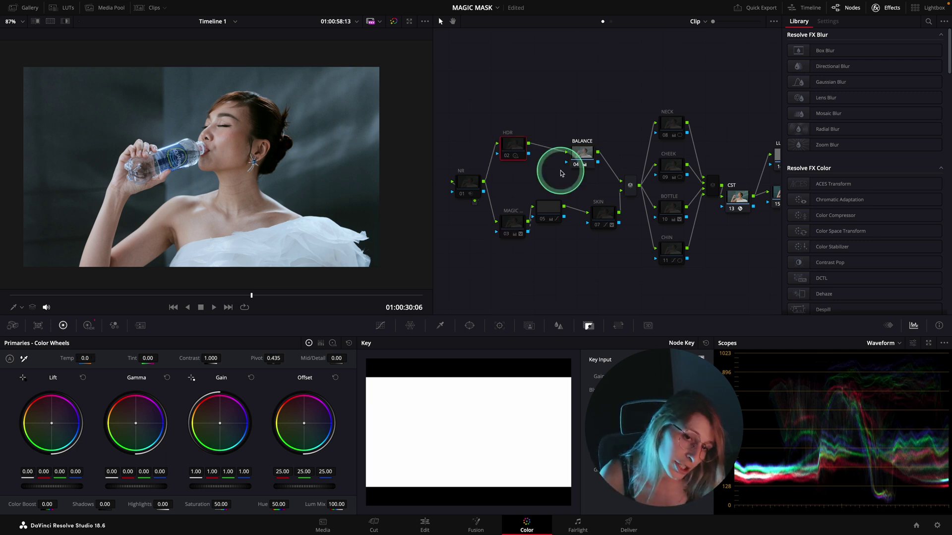
key(ctrl+s)
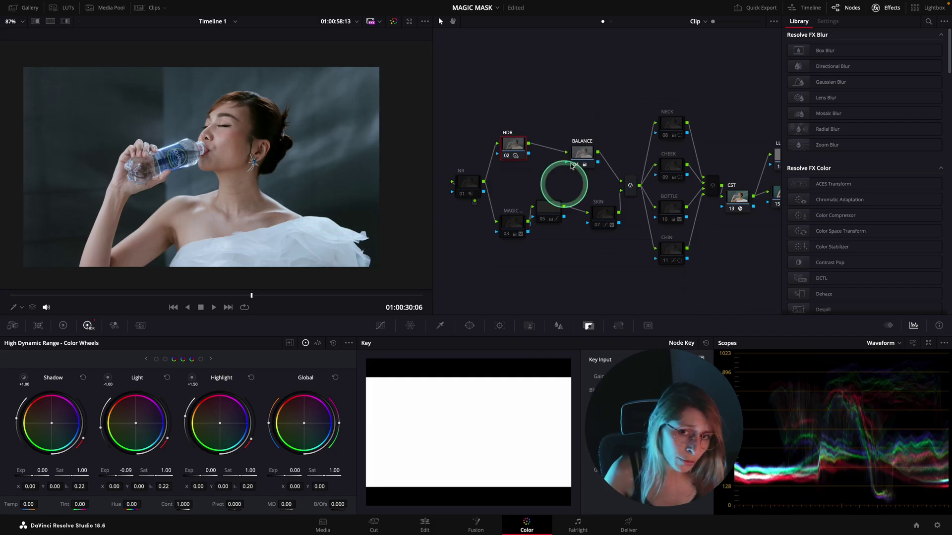
click(108, 380)
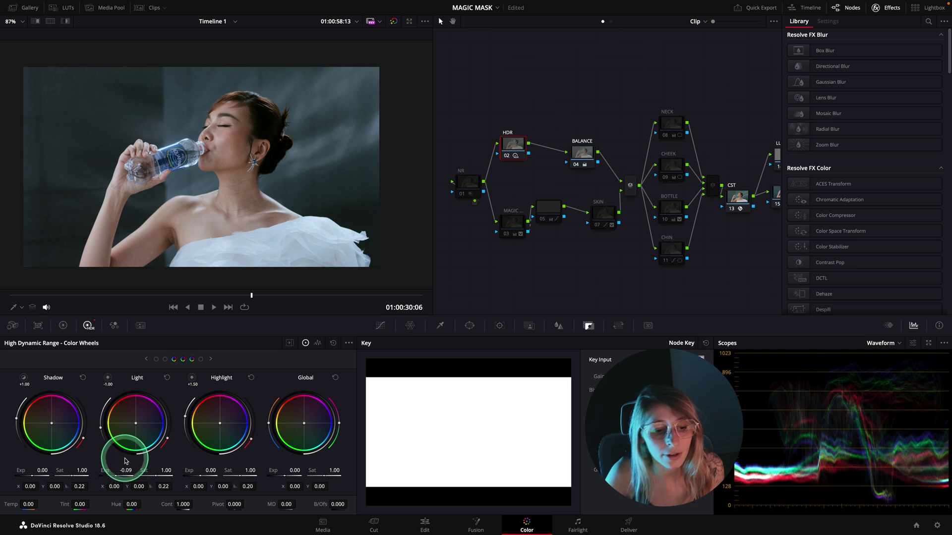
click(609, 229)
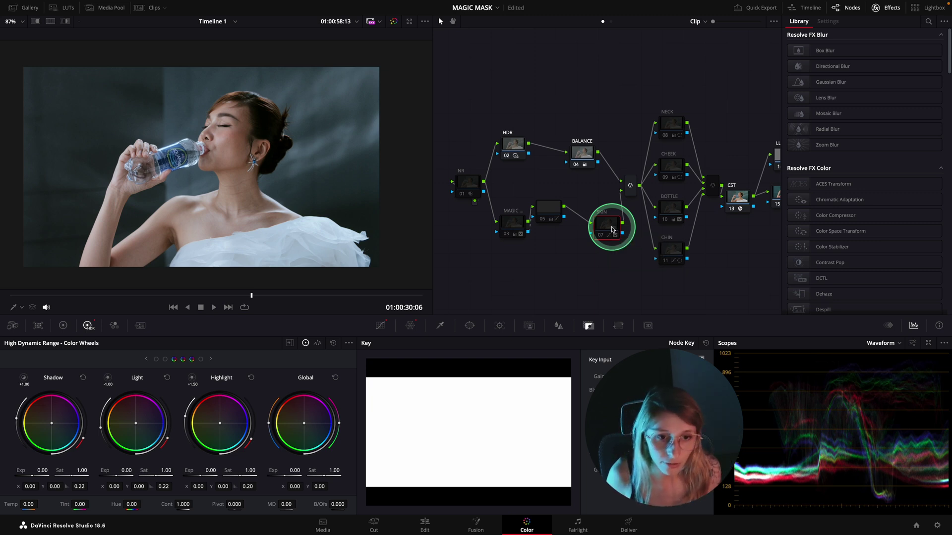
Step: Enable the SKIN node and inspect its Color Warper hue–saturation adjustment in a floating window
key(ctrl+d)
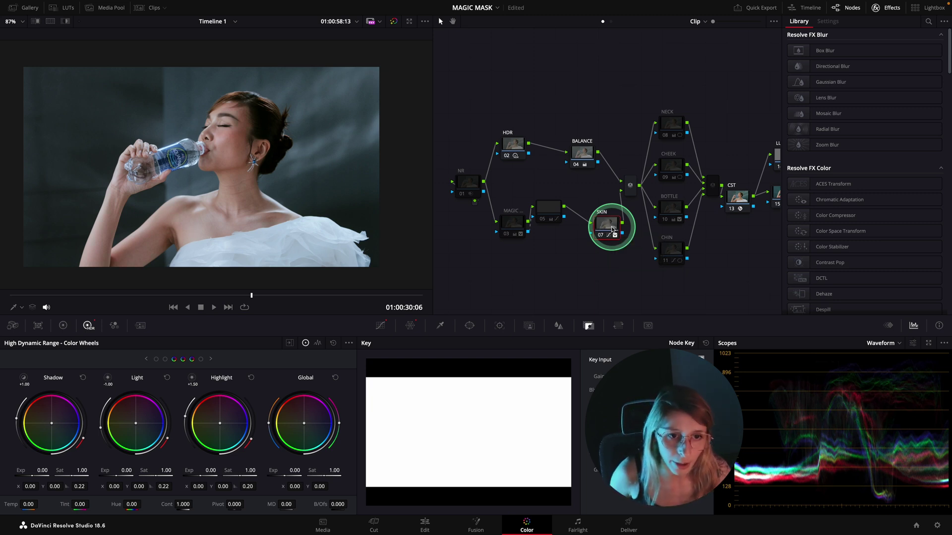
click(612, 230)
click(676, 344)
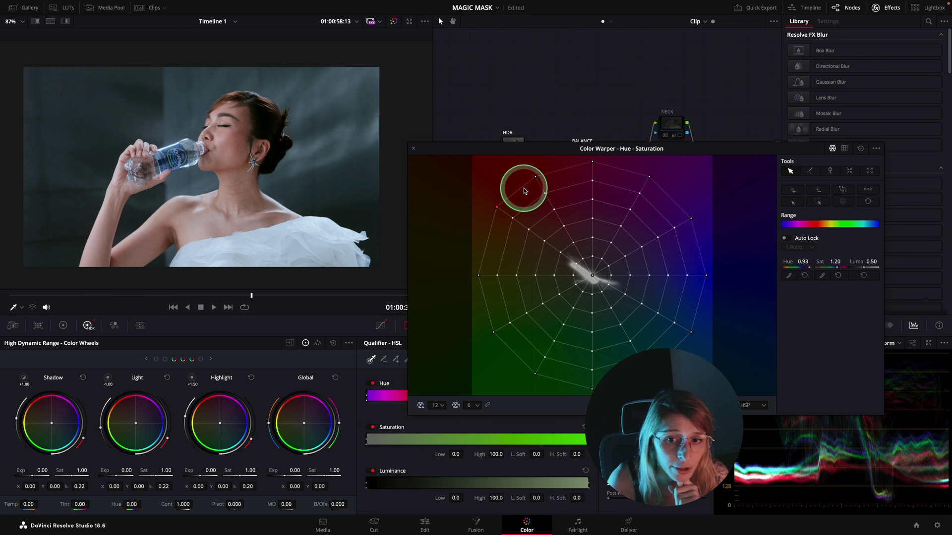
click(413, 148)
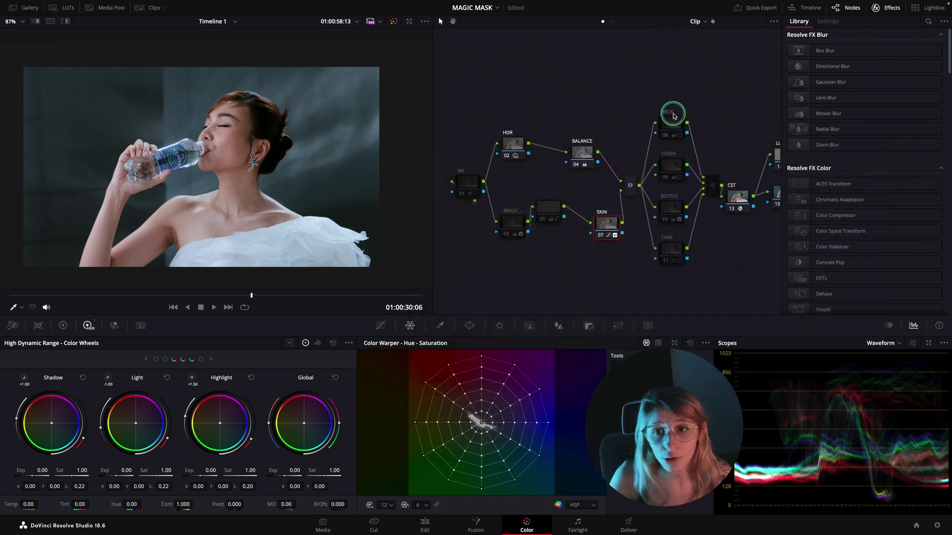
Step: Enable the NECK node and review its circular window and primary wheels
click(675, 118)
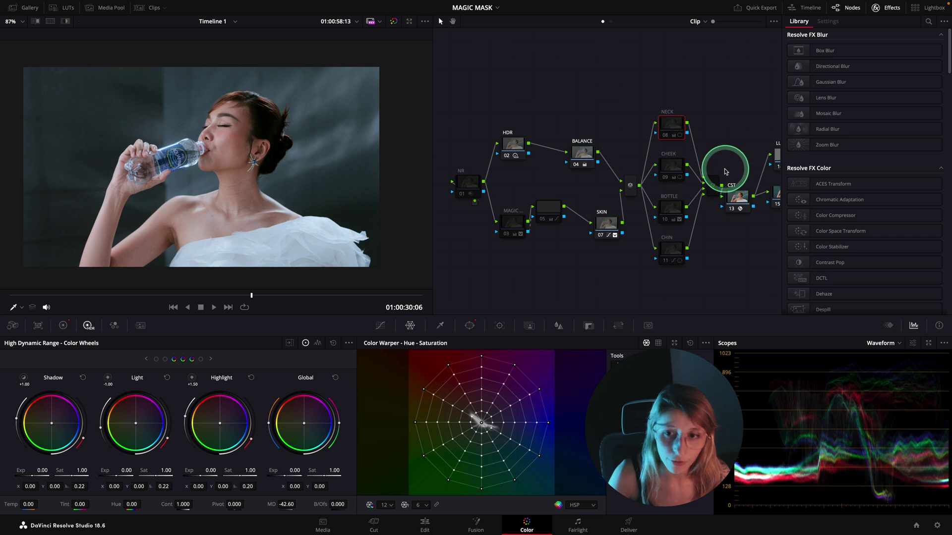
key(ctrl+d)
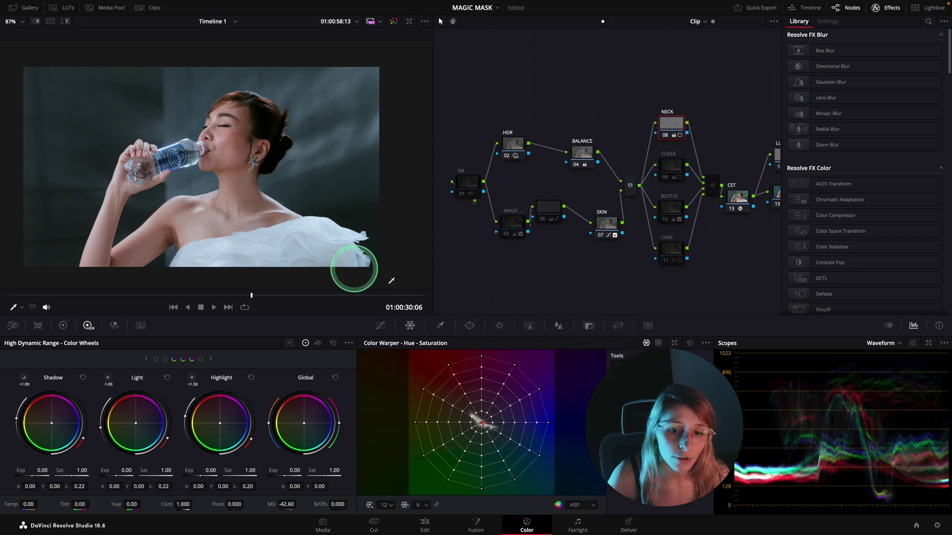
click(469, 325)
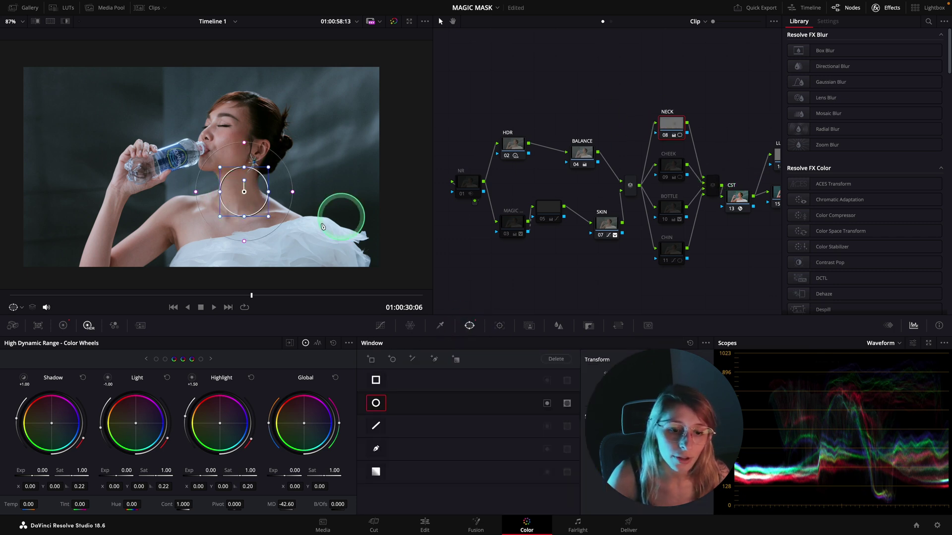
click(63, 326)
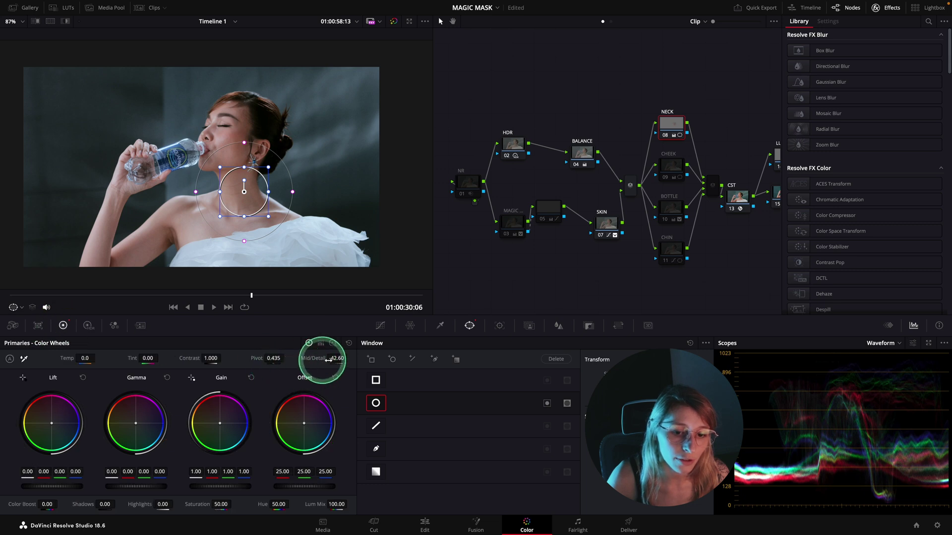
Step: Step through CHEEK and CHIN, adjusting the chin window, then enable the BOTTLE node
click(672, 168)
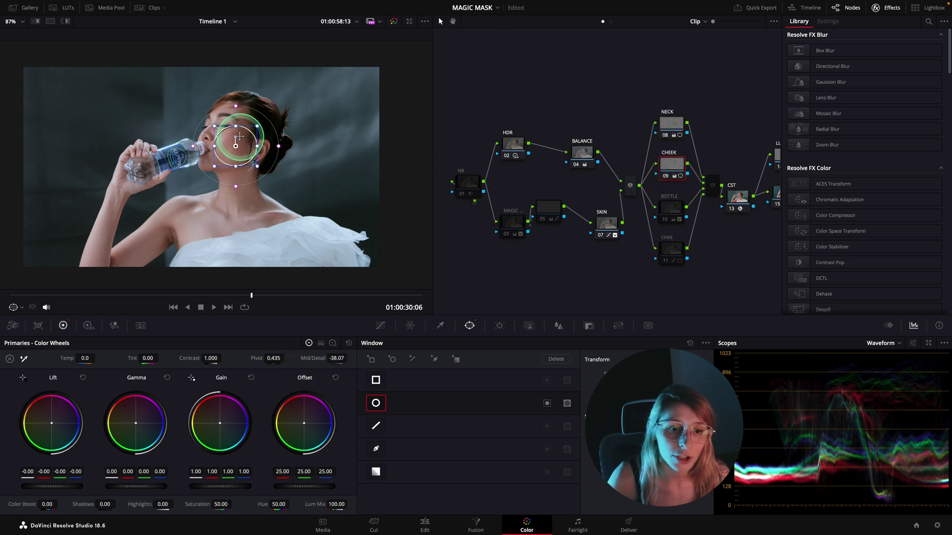
key(shift+alt+Down)
key(Down)
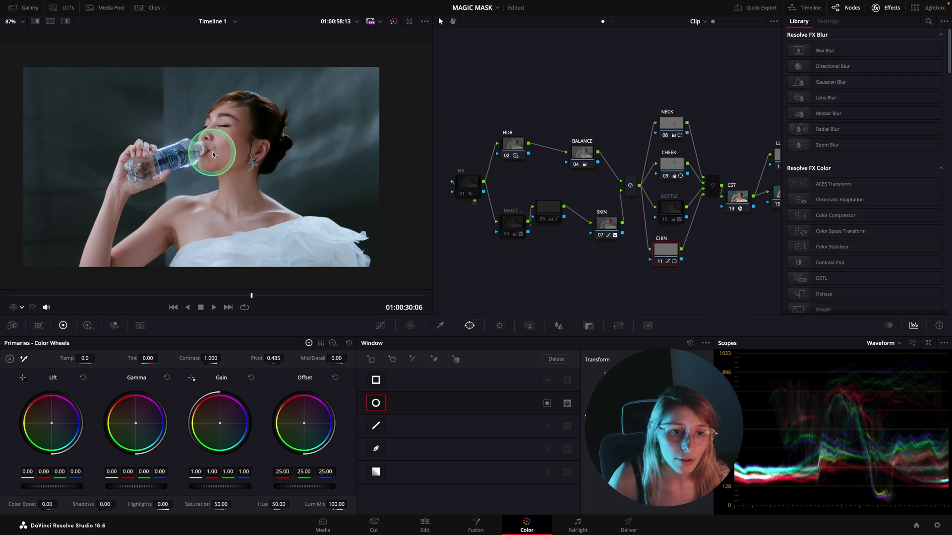
drag(212, 159, 206, 154)
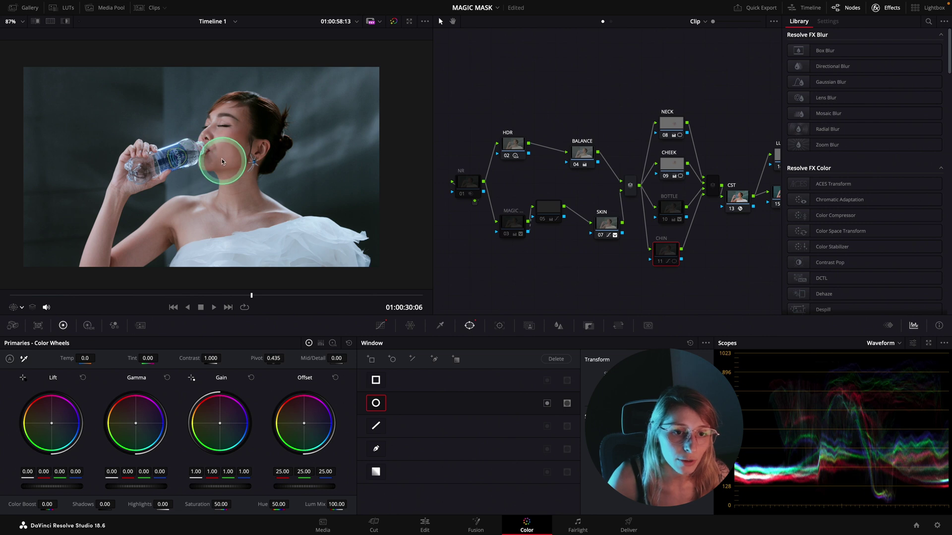
drag(218, 165, 300, 164)
click(677, 212)
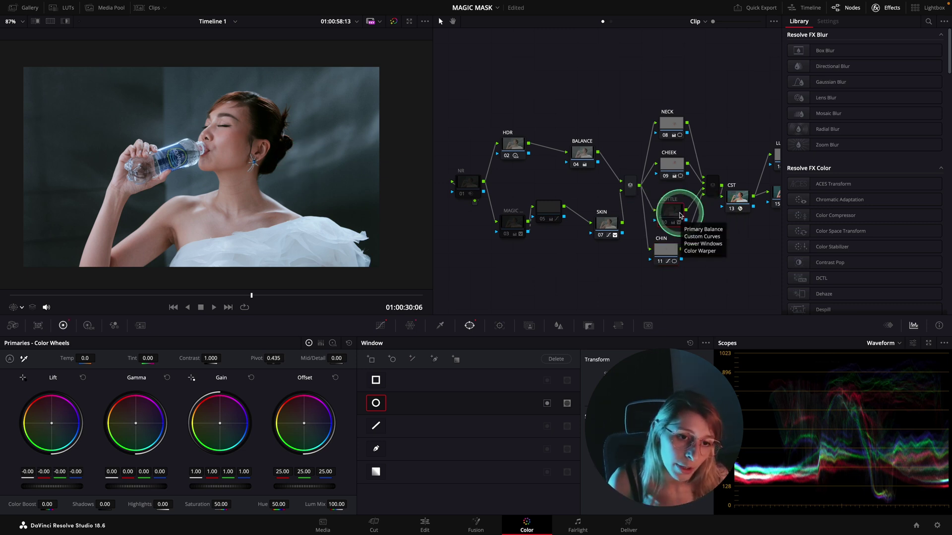
key(ctrl+d)
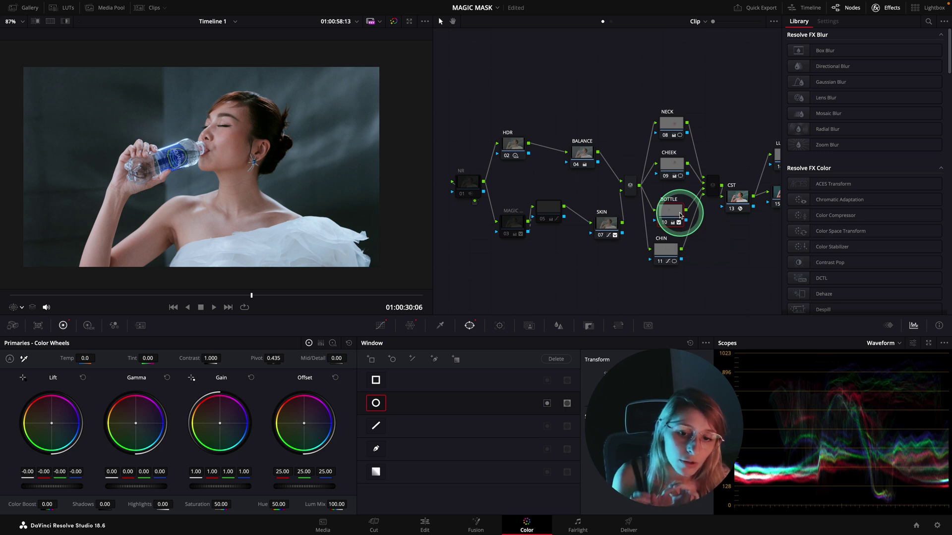
Step: Show the Qualifier overlay, review BOTTLE's Hue vs Lum and Custom curves, then select the post-mixer node
click(21, 307)
click(31, 332)
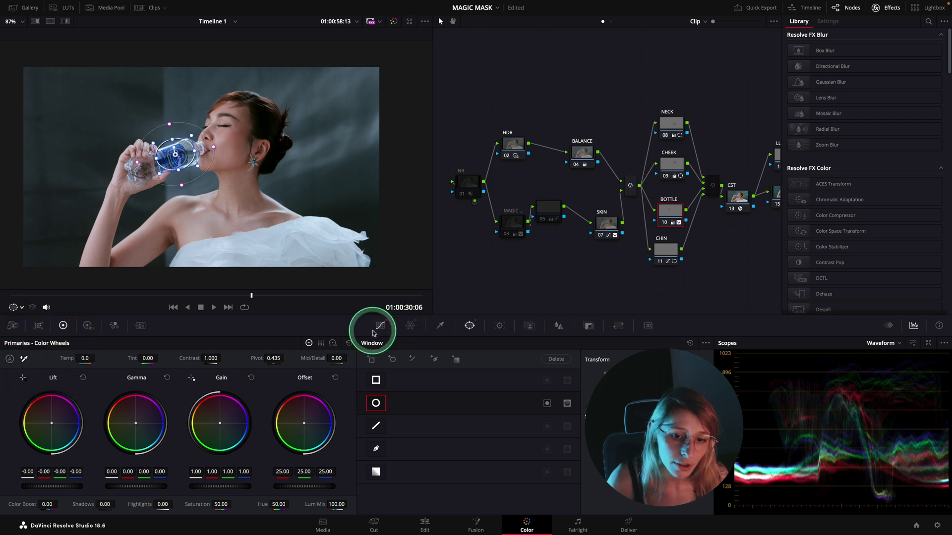
click(411, 326)
click(380, 325)
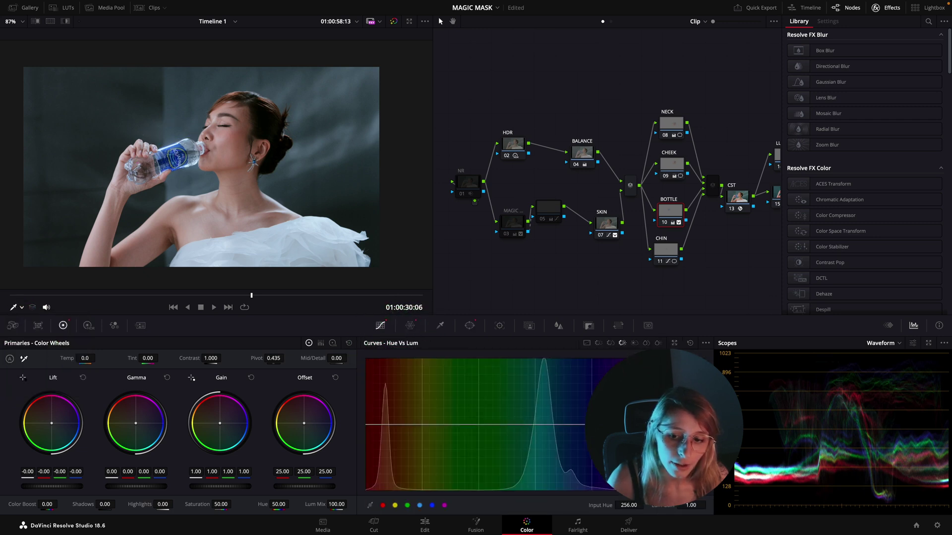
click(586, 343)
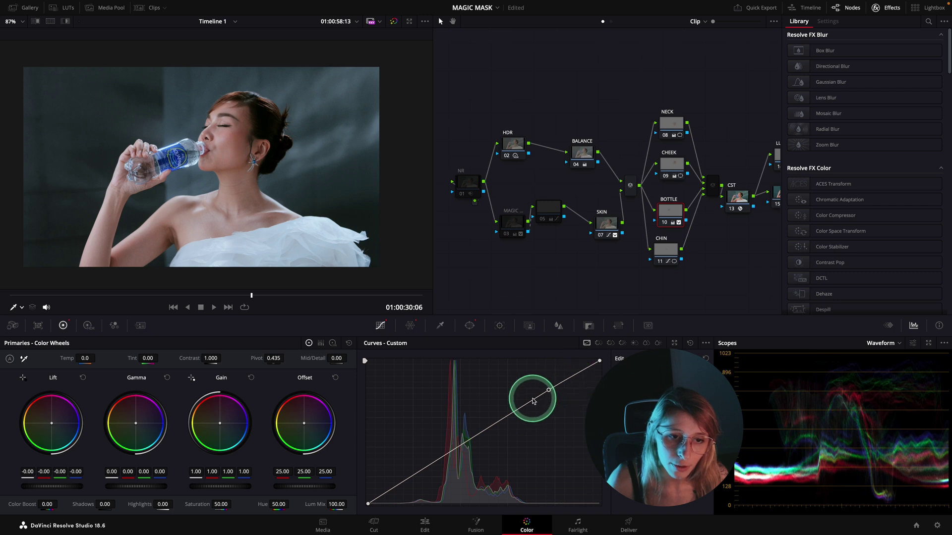
click(548, 390)
click(600, 267)
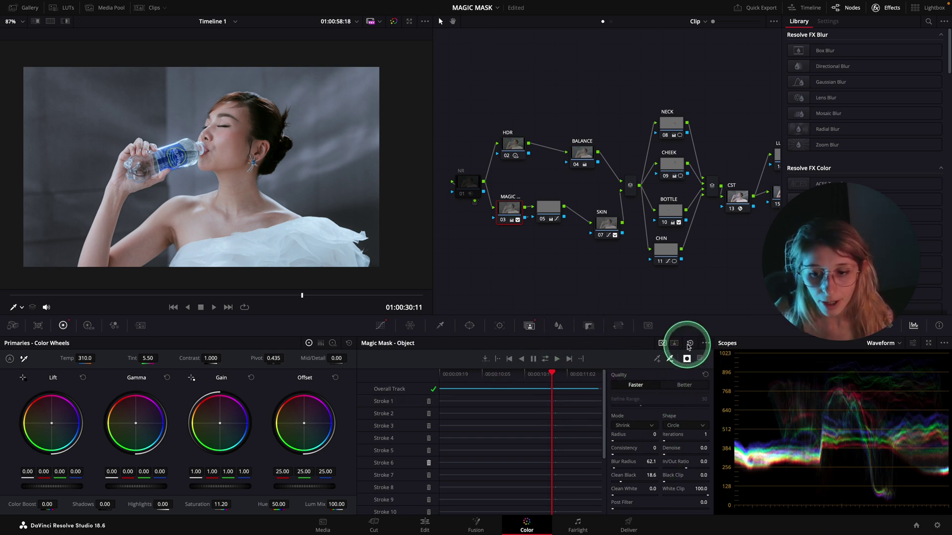
Step: Scroll through the MAGIC node's Magic Mask stroke list
scroll(412, 450, down, 3)
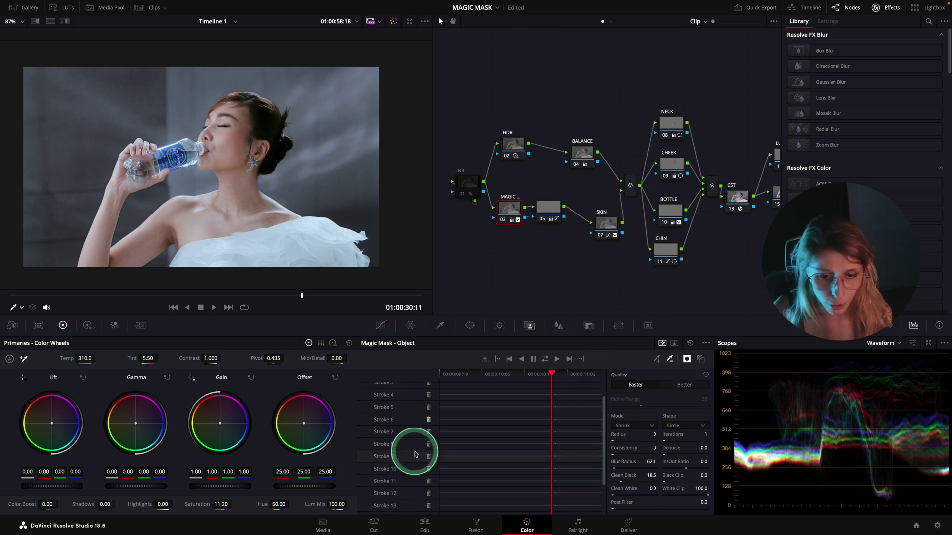
scroll(408, 479, up, 3)
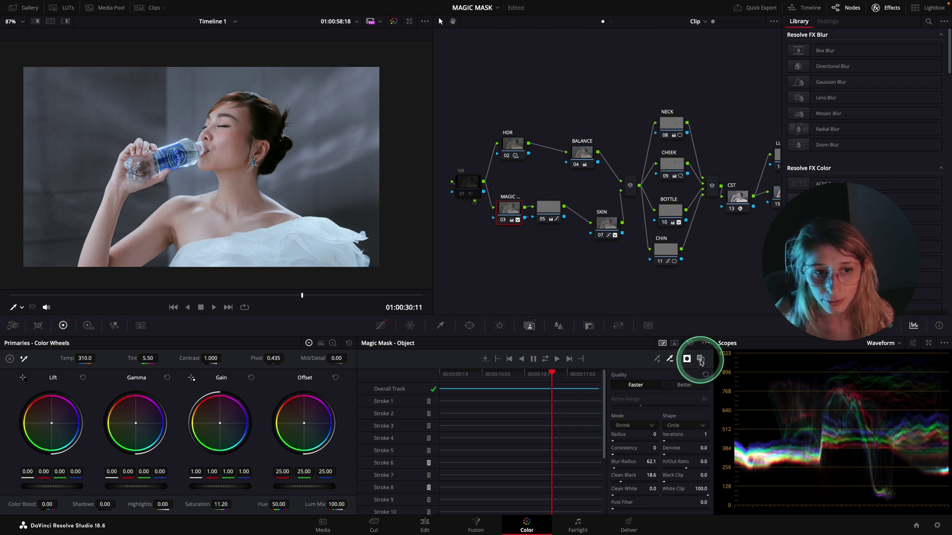
Step: Show the Magic Mask overlay, step a frame, and try inverting the mask before undoing it
click(701, 360)
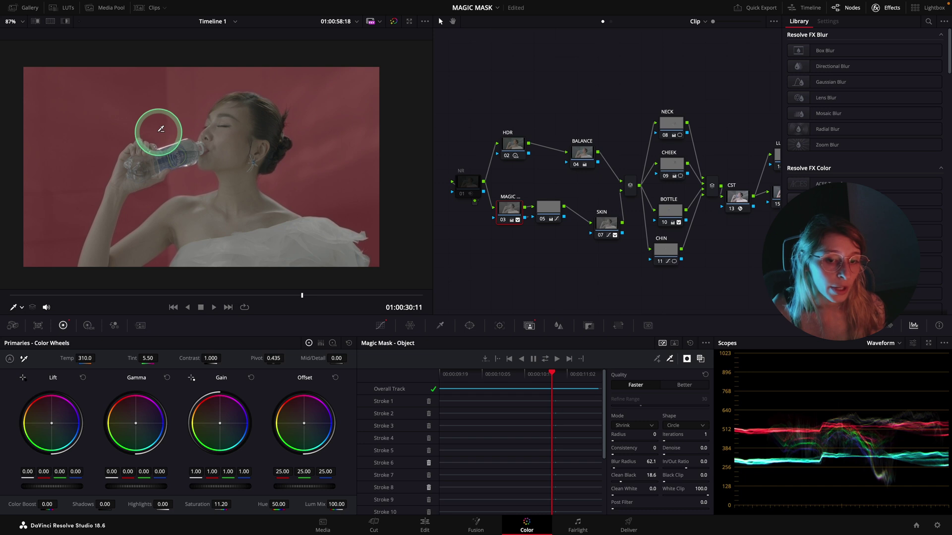
click(555, 374)
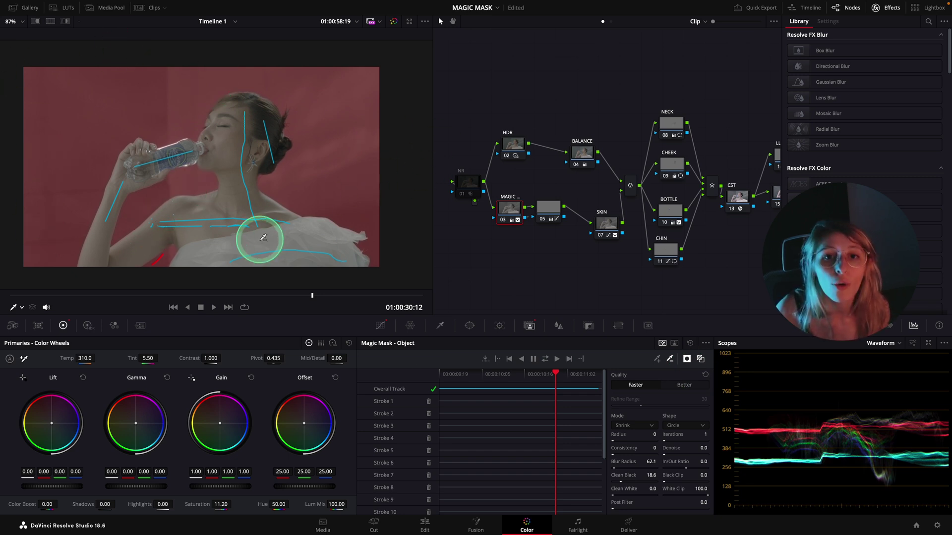
click(687, 360)
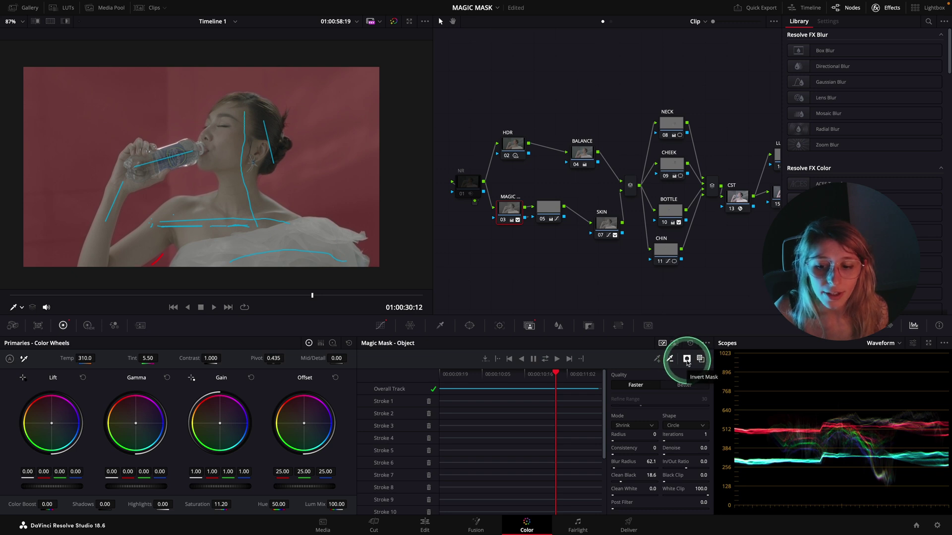
click(687, 360)
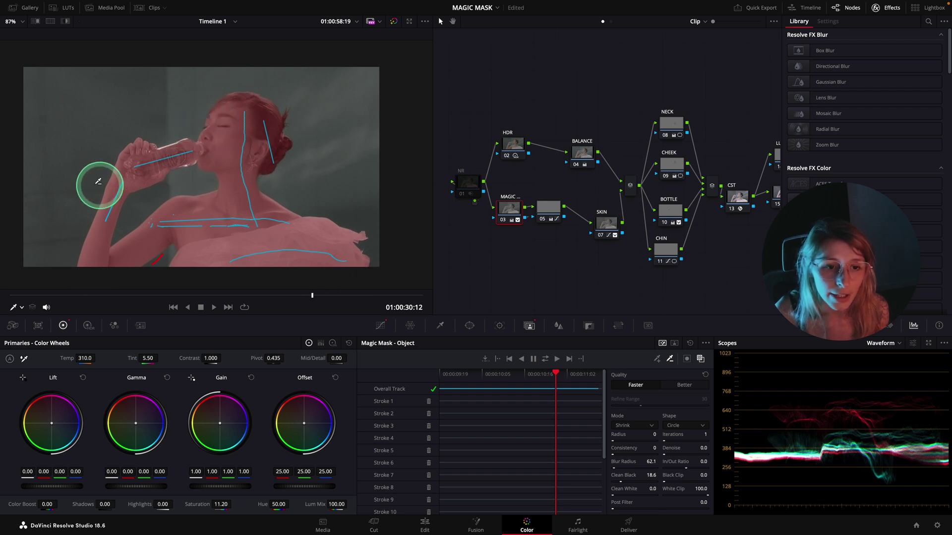
key(ctrl+z)
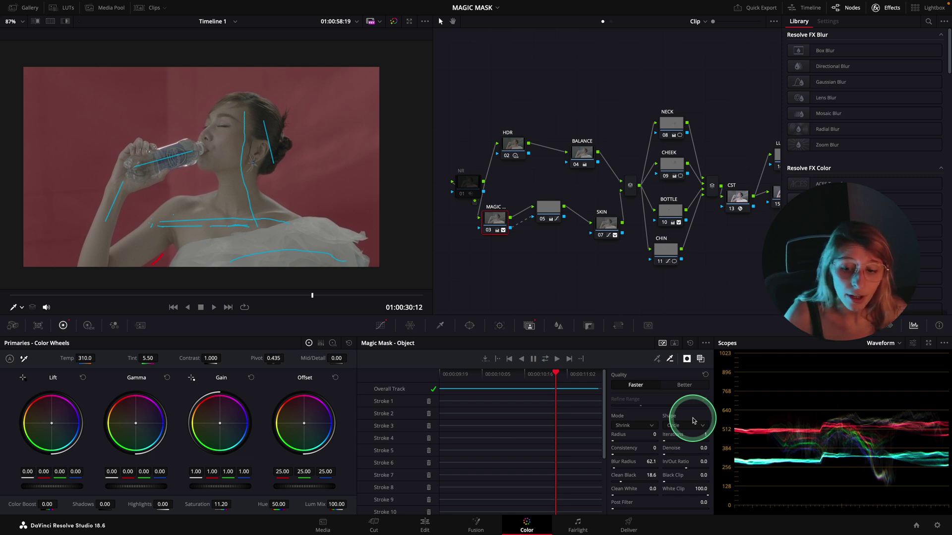
Step: Switch the Magic Mask to Person, stroke the woman, and toggle the overlay to check coverage
click(674, 343)
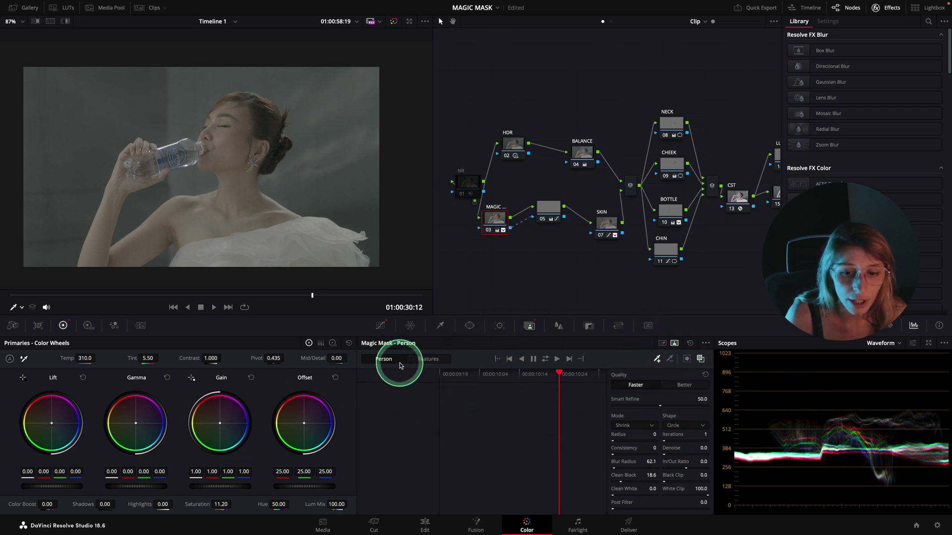
drag(242, 114, 245, 200)
click(699, 358)
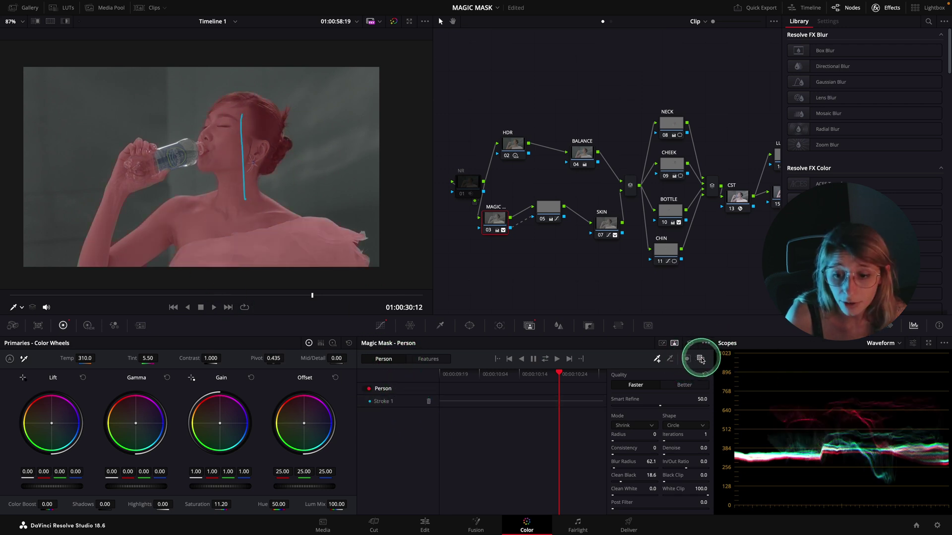
click(700, 358)
click(700, 359)
click(700, 359)
click(700, 359)
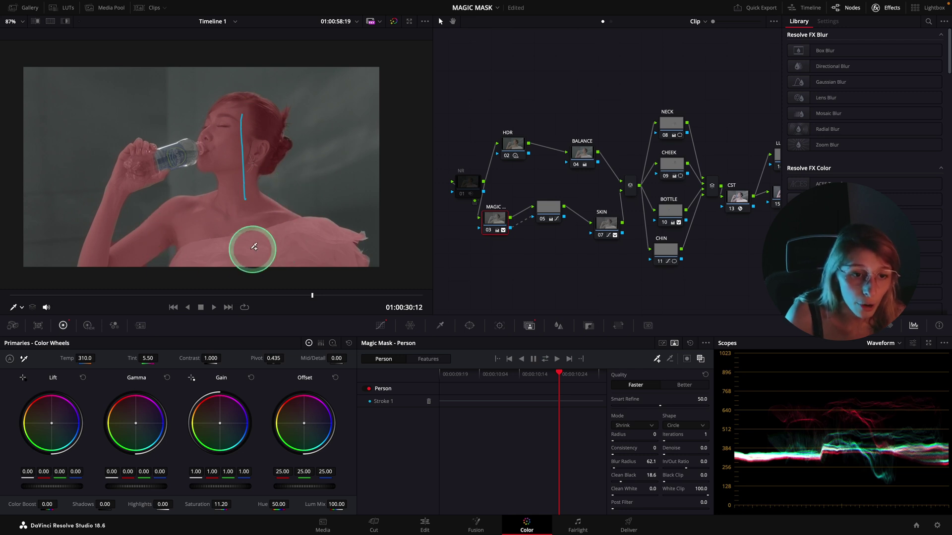
Step: Switch to Features mode, choose Face, and draw a stroke over the woman's face
click(428, 359)
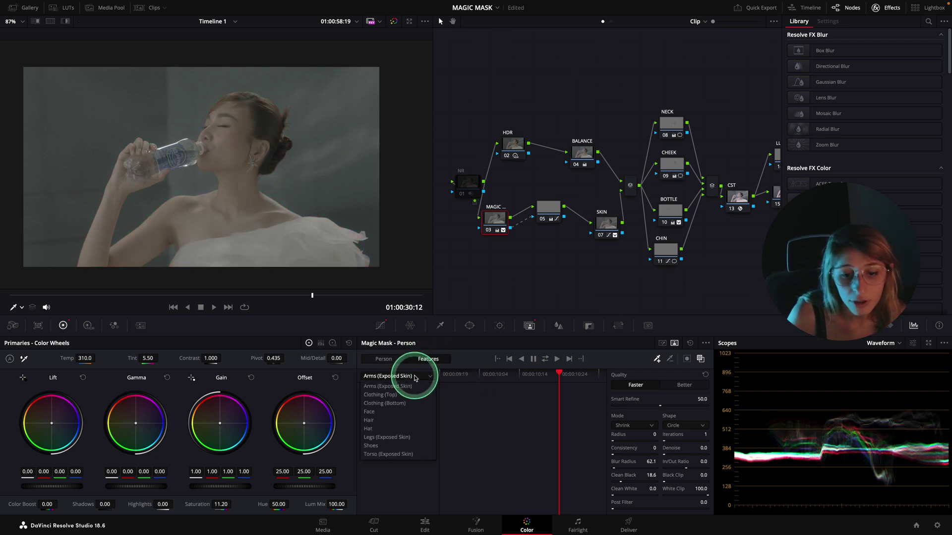
click(413, 376)
click(412, 376)
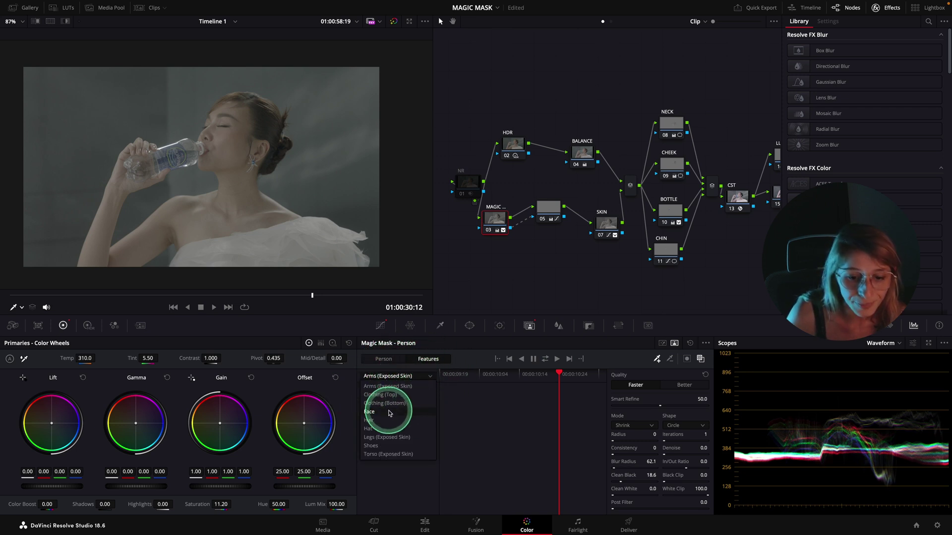
click(369, 412)
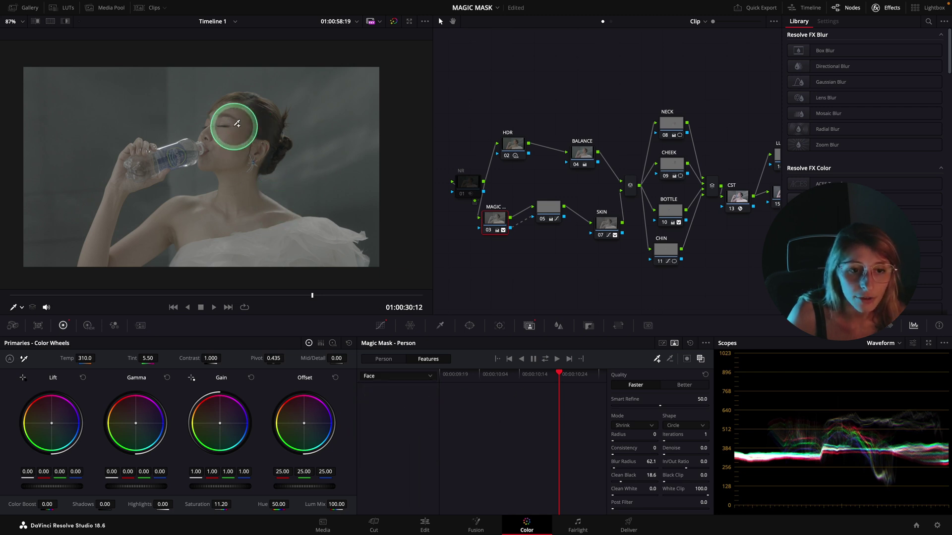
drag(235, 106, 233, 147)
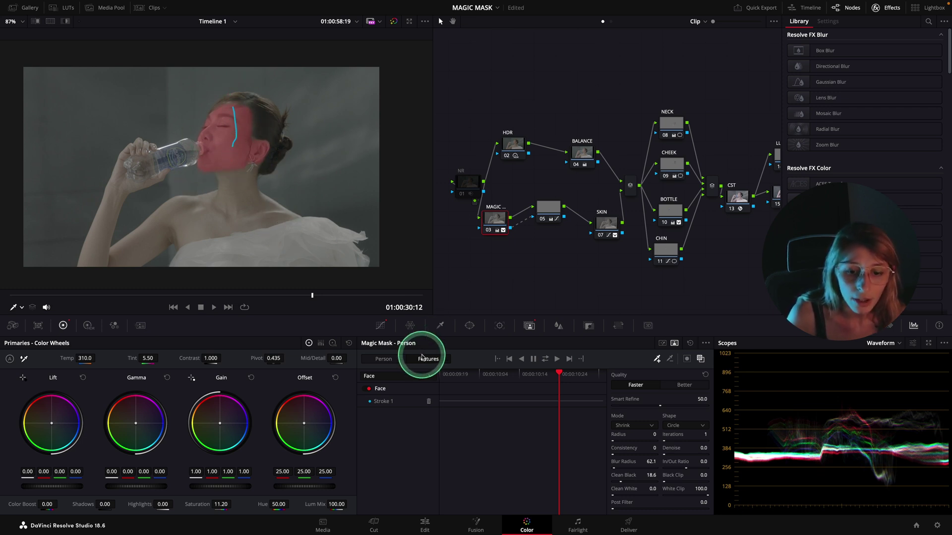
Step: Delete the face stroke, restore the Object mask's ten strokes, and invert the mask
click(428, 401)
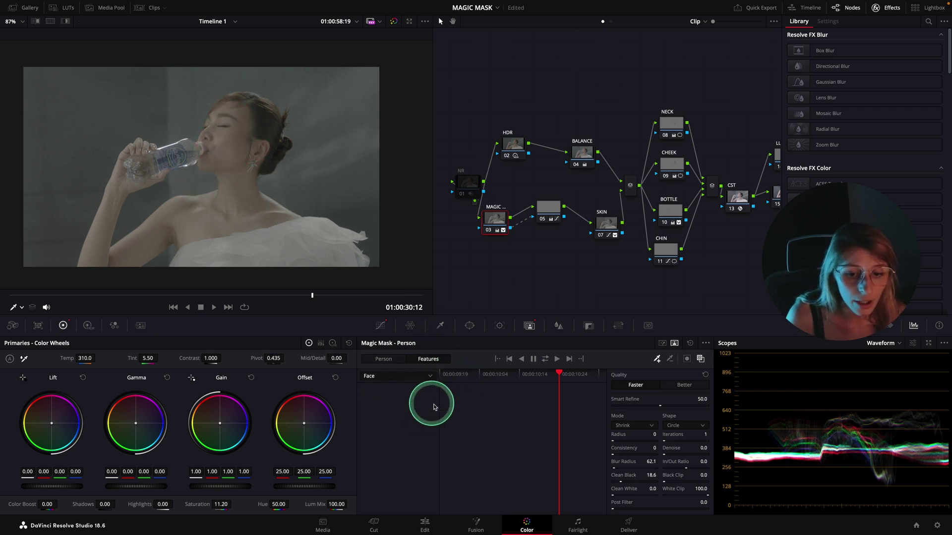
click(663, 343)
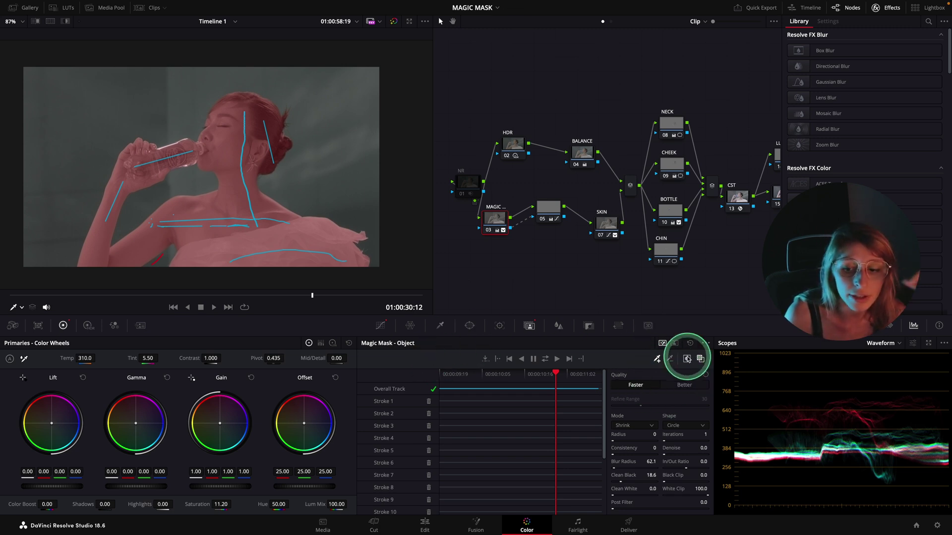
click(701, 359)
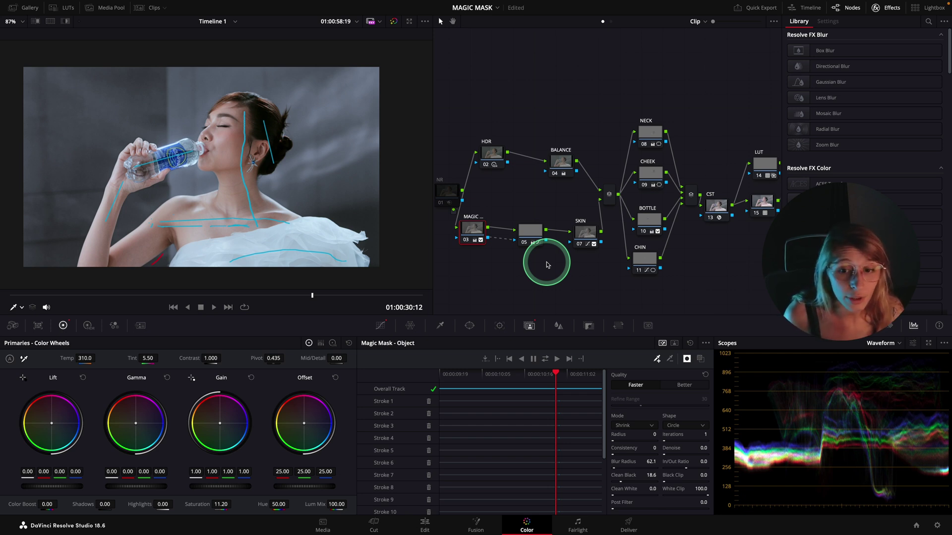
drag(475, 235, 472, 253)
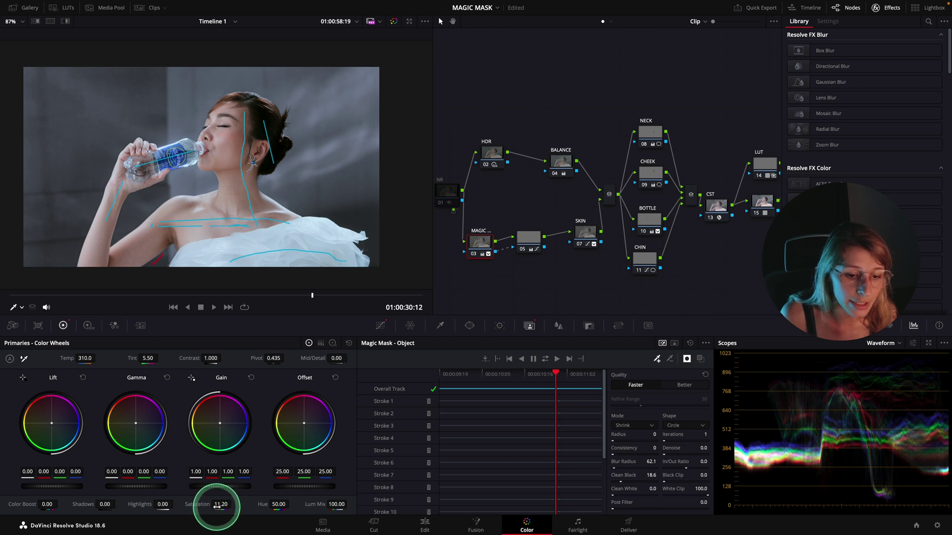
double_click(201, 504)
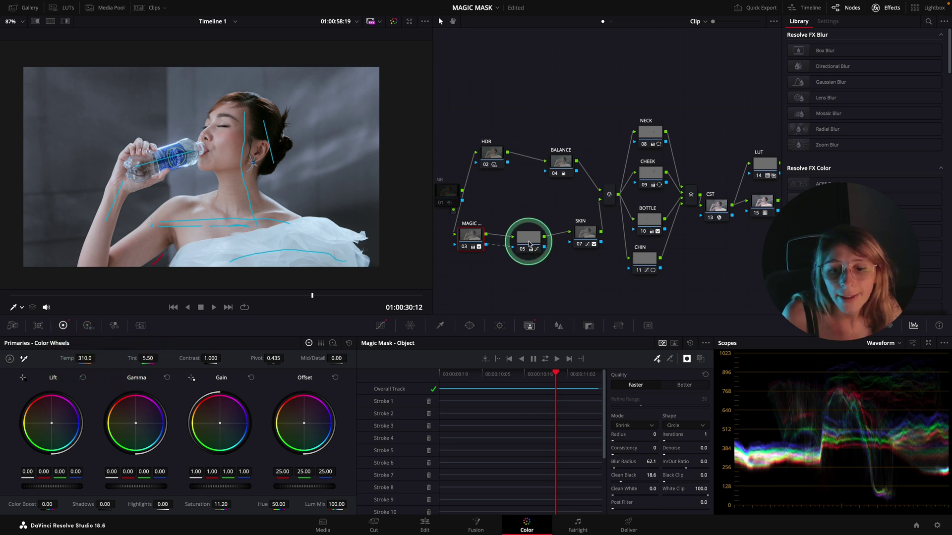
drag(529, 244, 540, 261)
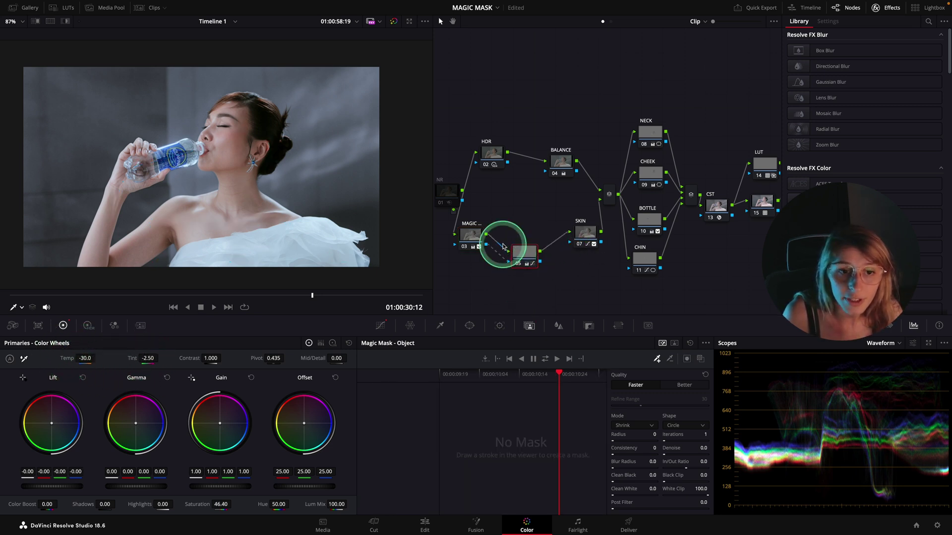
click(468, 236)
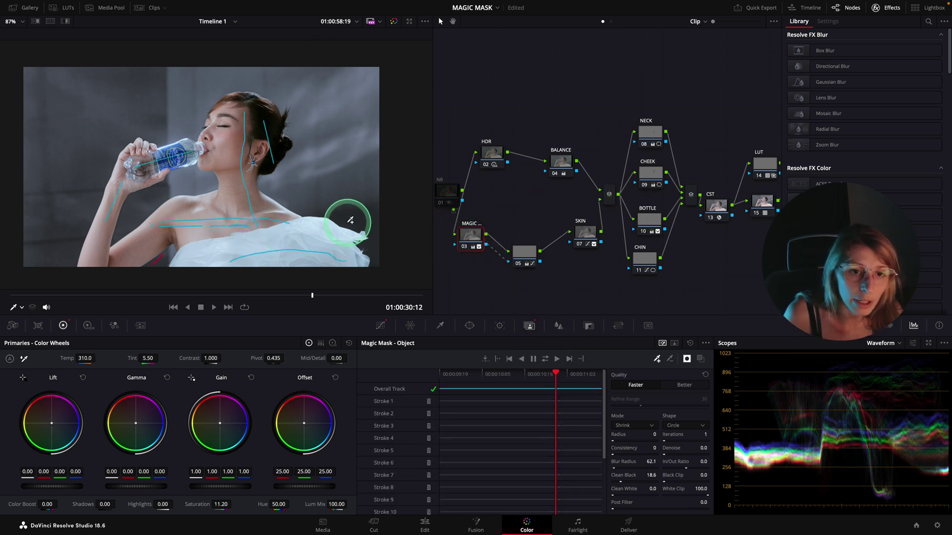
drag(532, 256, 528, 247)
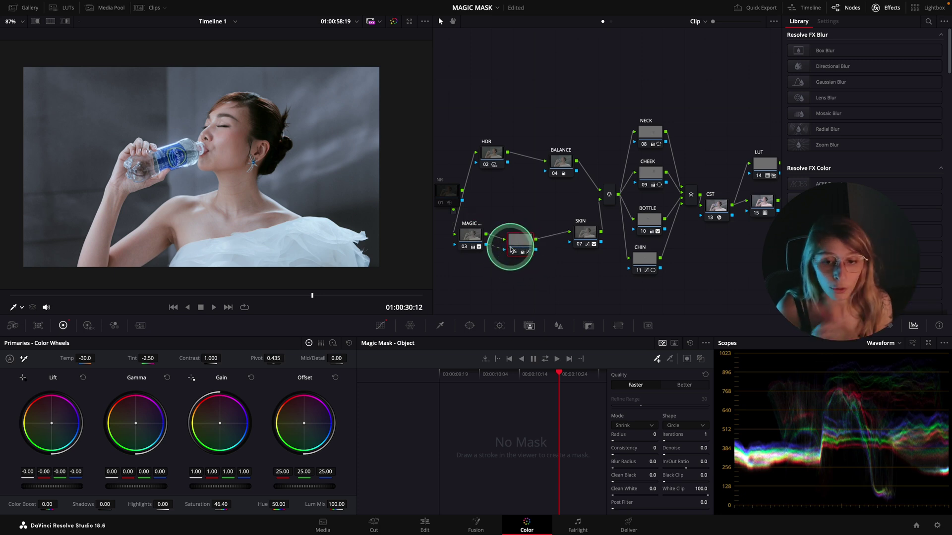
click(474, 243)
Step: Select node 05 to review its Temp -30.0, Tint -2.50, Saturation 46.40 grade, briefly highlighting its area
right_click(472, 243)
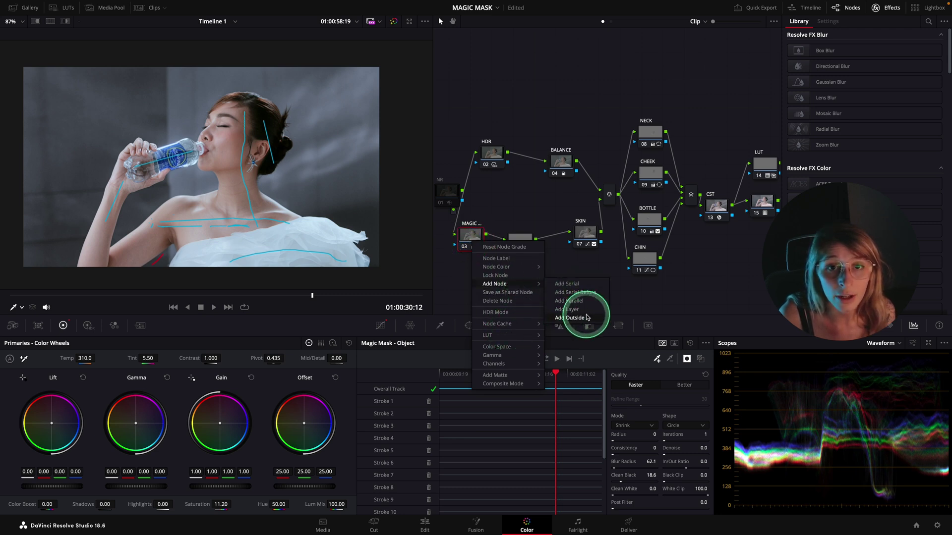
click(551, 256)
click(526, 248)
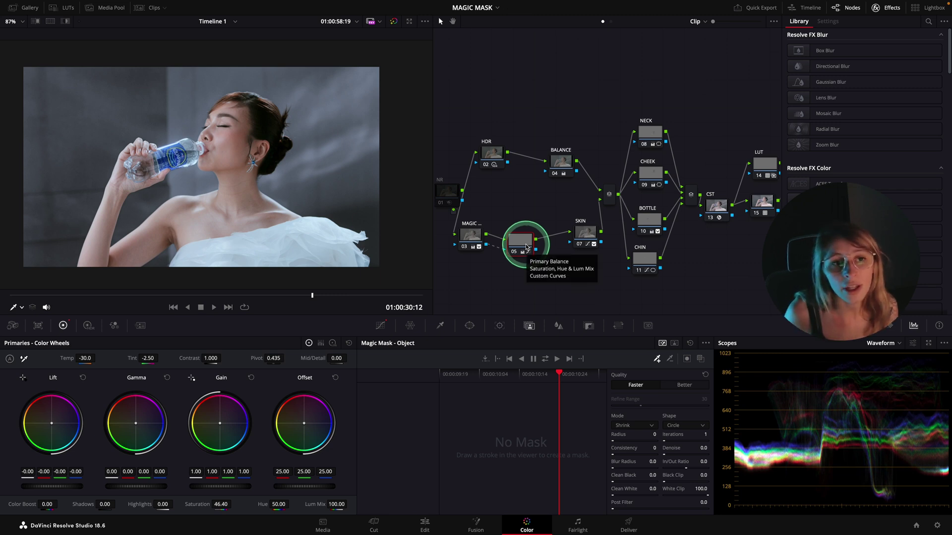
click(66, 22)
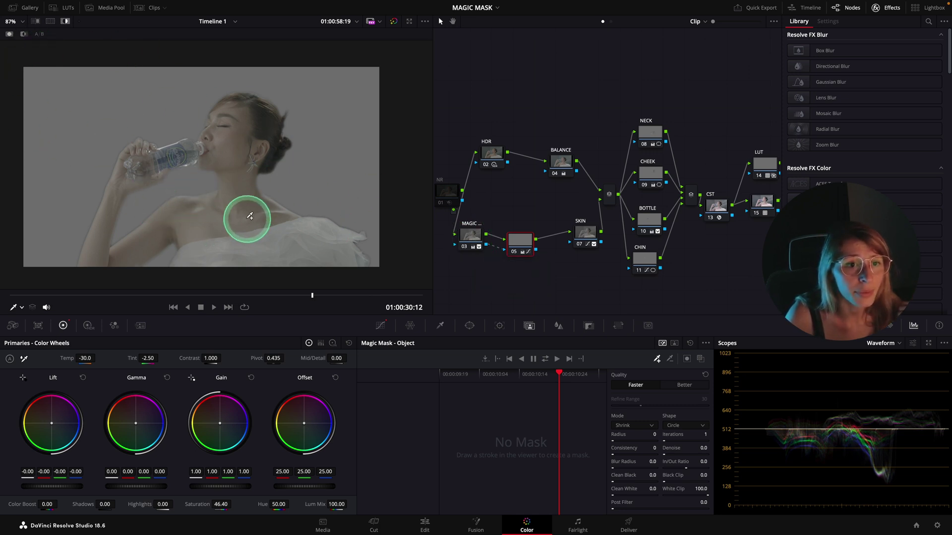
key(shift+h)
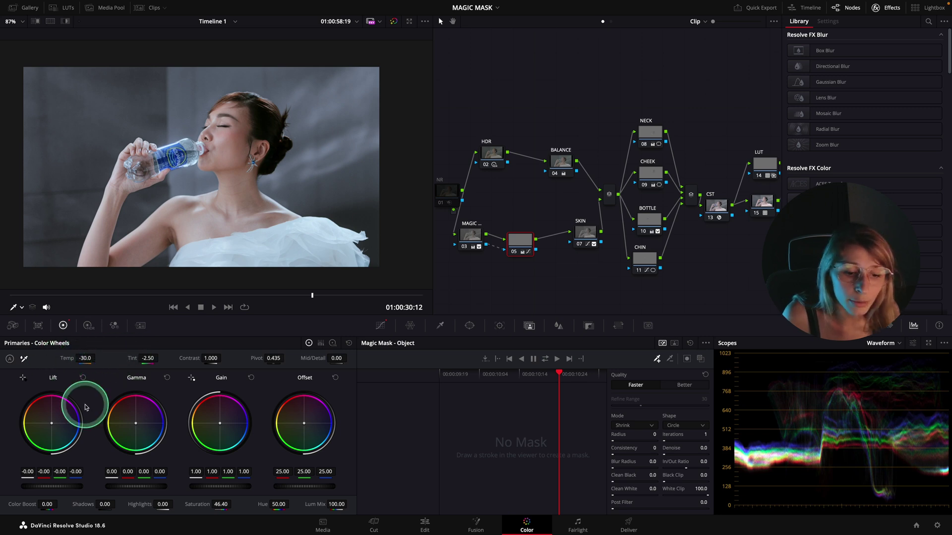
Step: Show node 05's custom curves and bypass then re-enable its grade for a before/after comparison
click(380, 326)
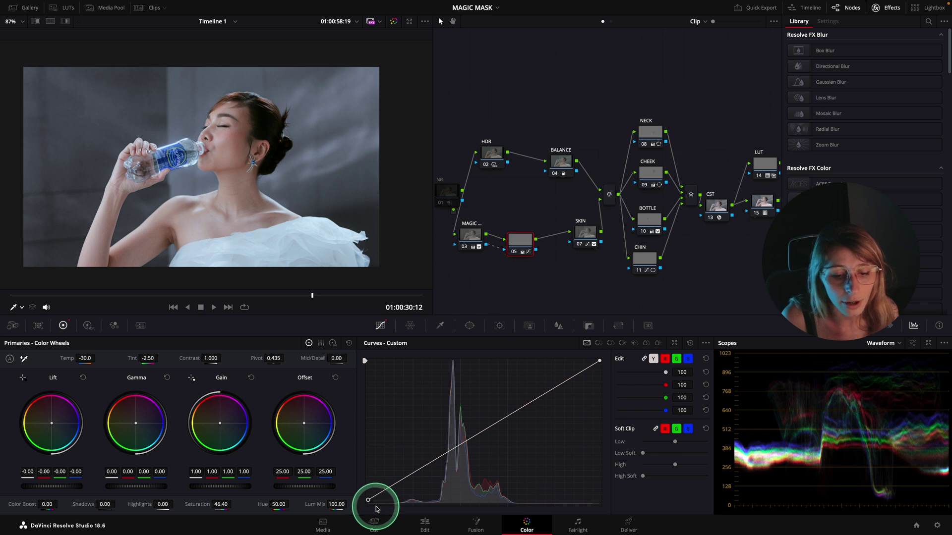
key(ctrl+d)
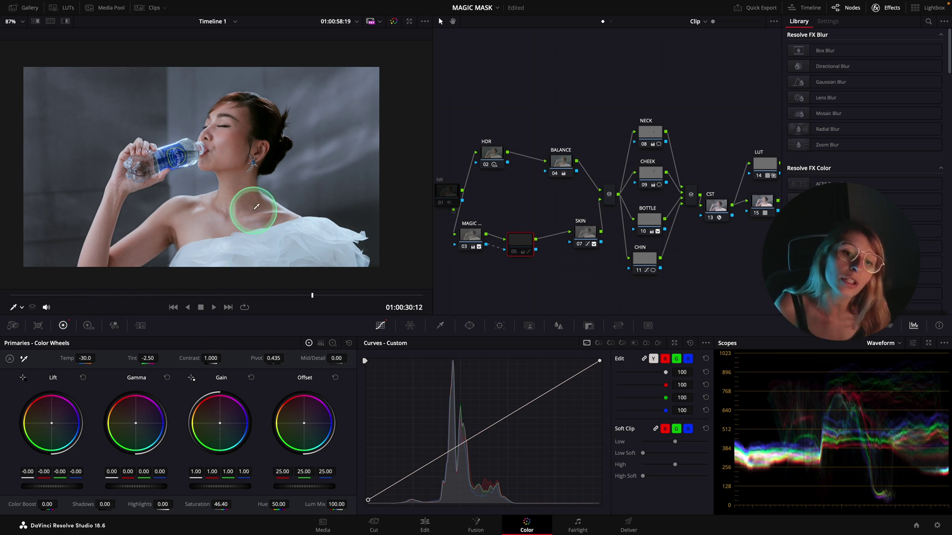
key(ctrl+d)
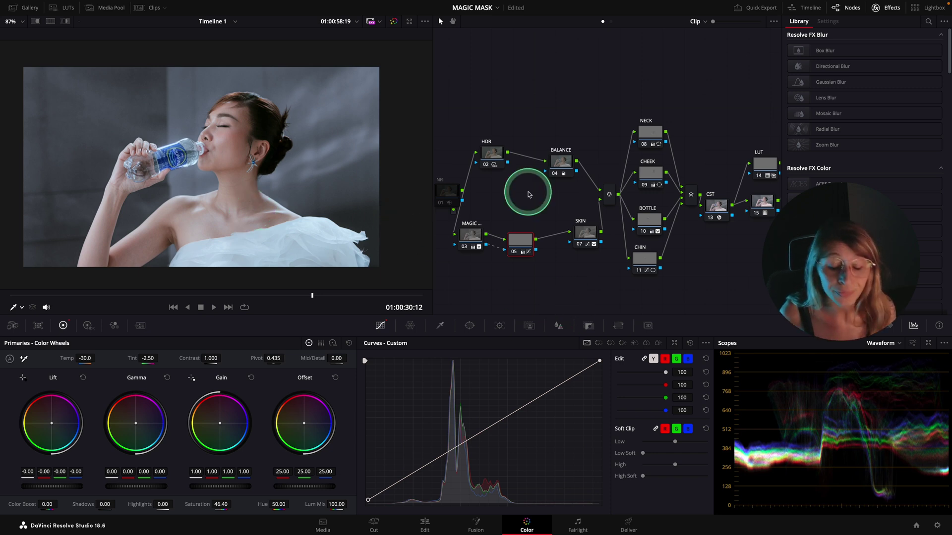
click(24, 8)
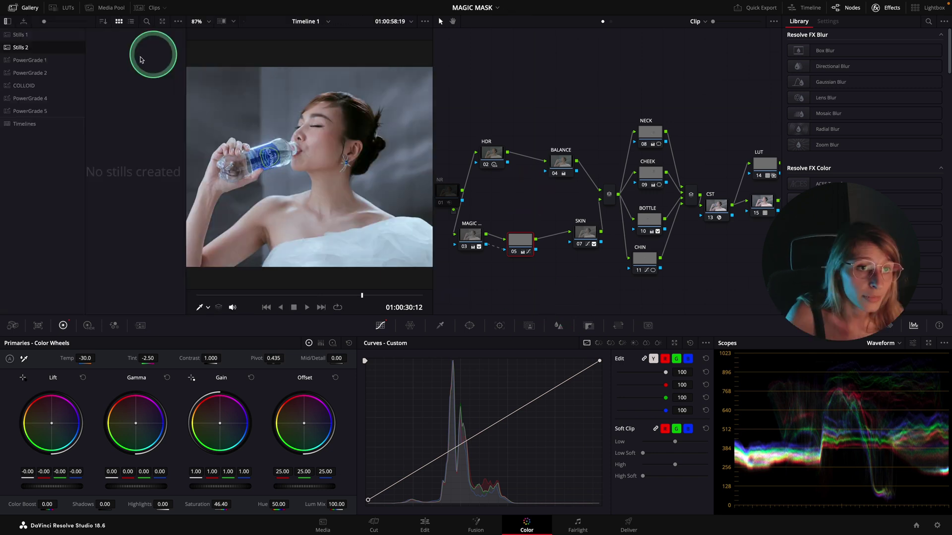
Step: Grab a still 1.9.1 of the current grade into Stills 2 and reselect node 05
right_click(244, 142)
click(263, 146)
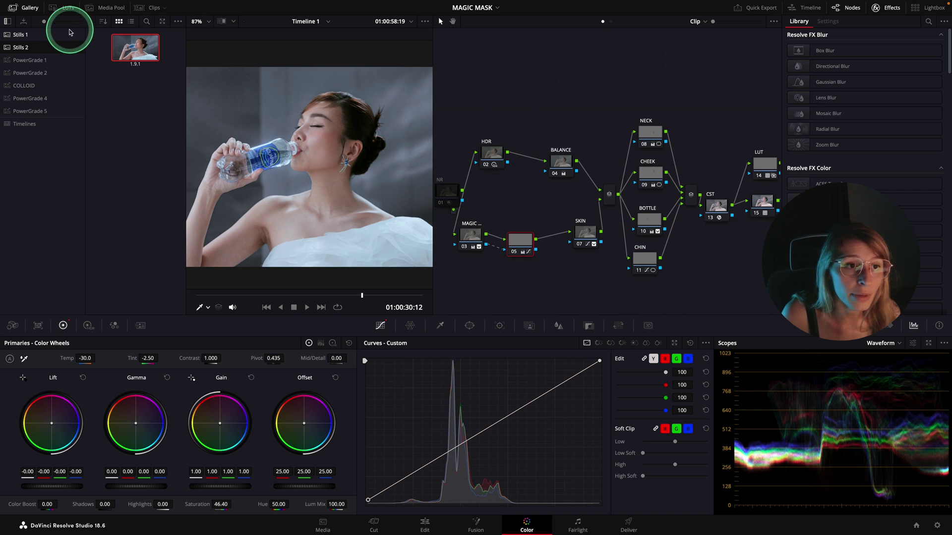
click(24, 7)
click(525, 244)
Step: Add serial node 07 after node 05 with a Monochrome RGB Mixer (0.21, 0.71, 0.07)
drag(529, 248, 559, 276)
key(alt+s)
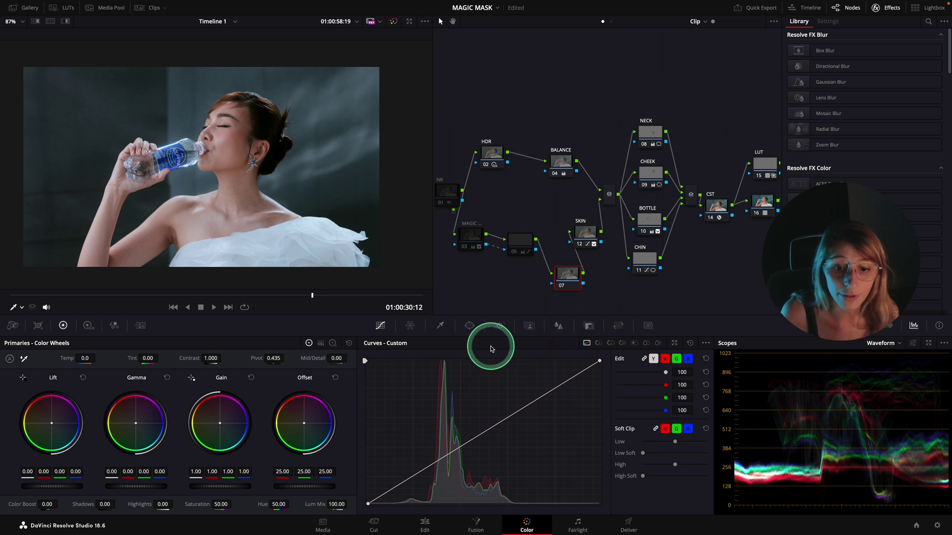
click(114, 325)
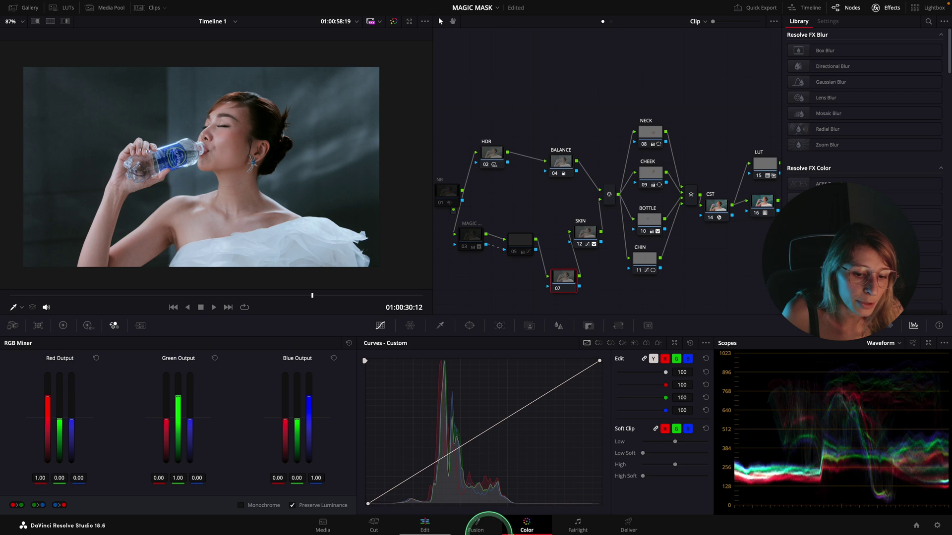
click(241, 506)
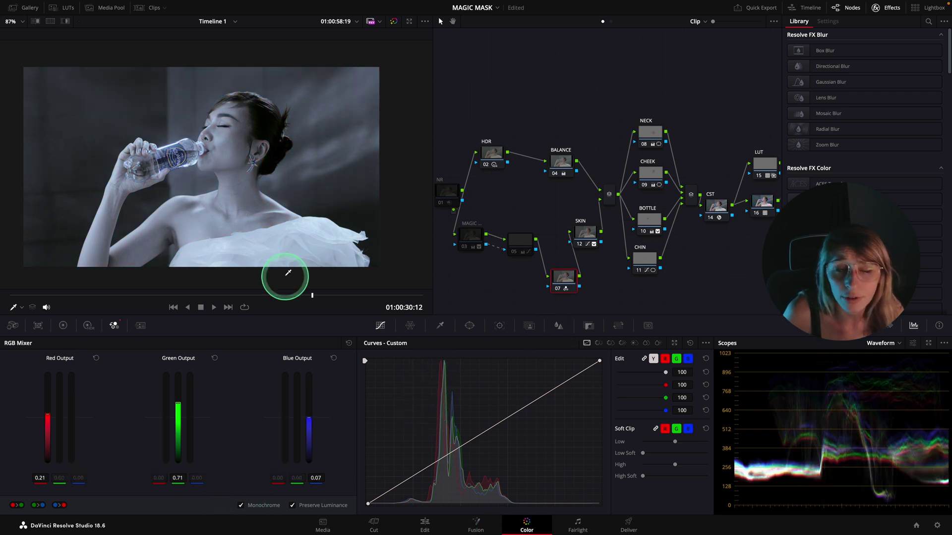
drag(563, 278, 551, 277)
click(440, 325)
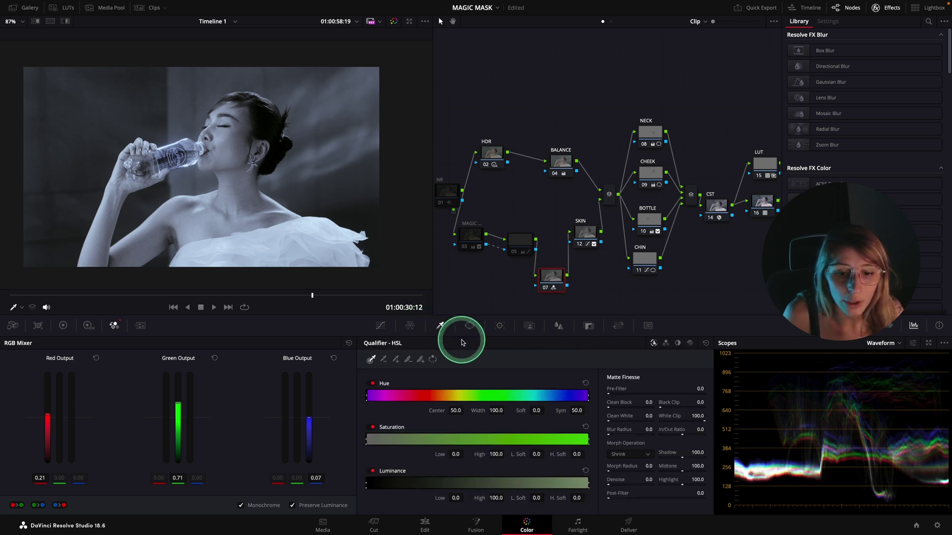
Step: Sample the model's skin with the eyedropper and refine the key to Hue 45.8/27.7, Luminance 46.9–66.7
drag(232, 137, 245, 186)
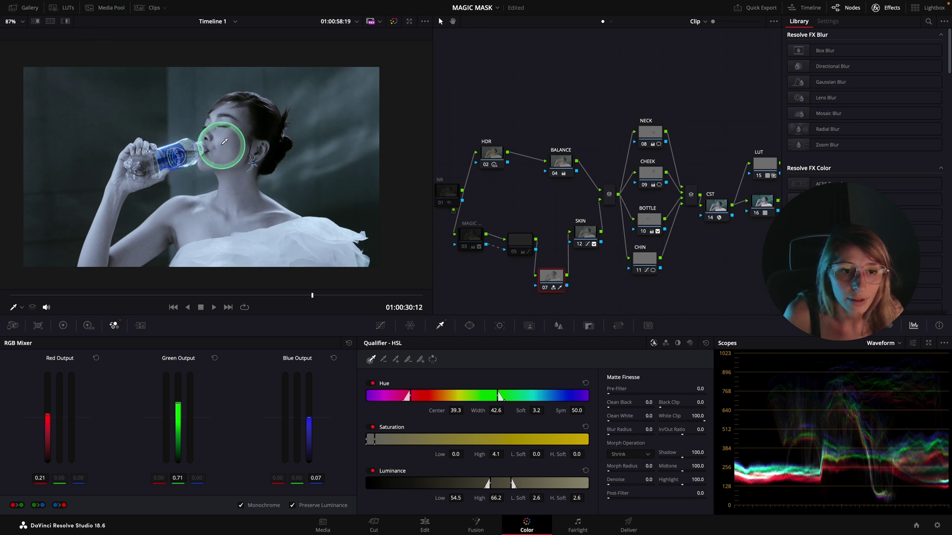
drag(212, 142, 220, 179)
click(61, 22)
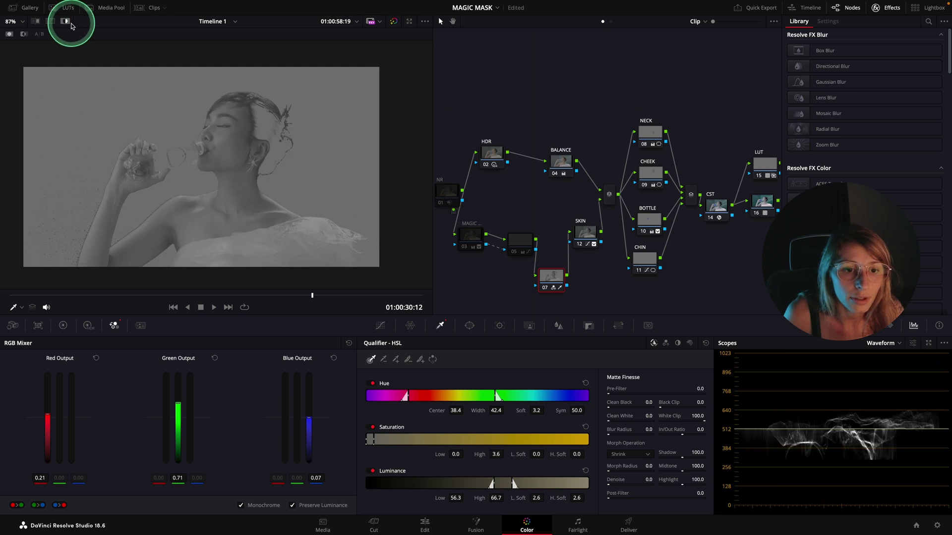
drag(478, 414, 412, 415)
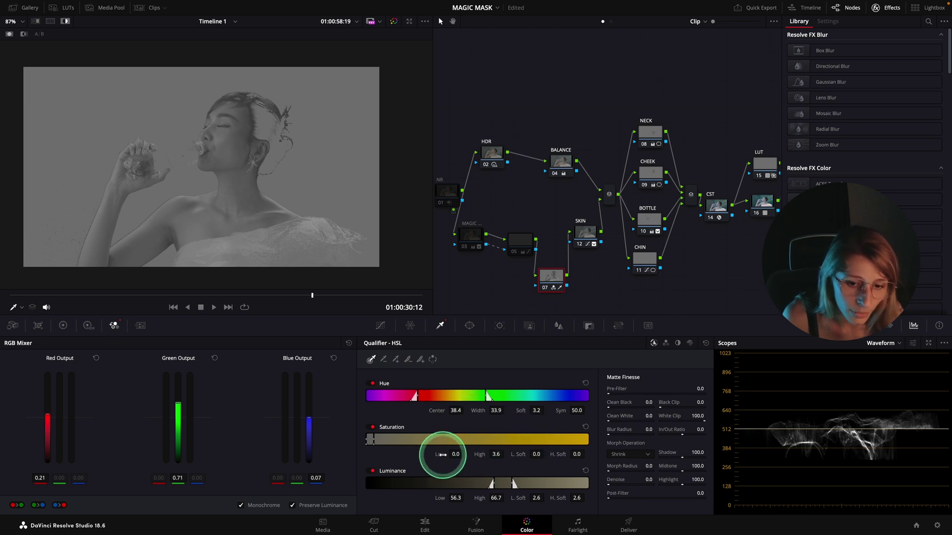
drag(494, 454, 490, 455)
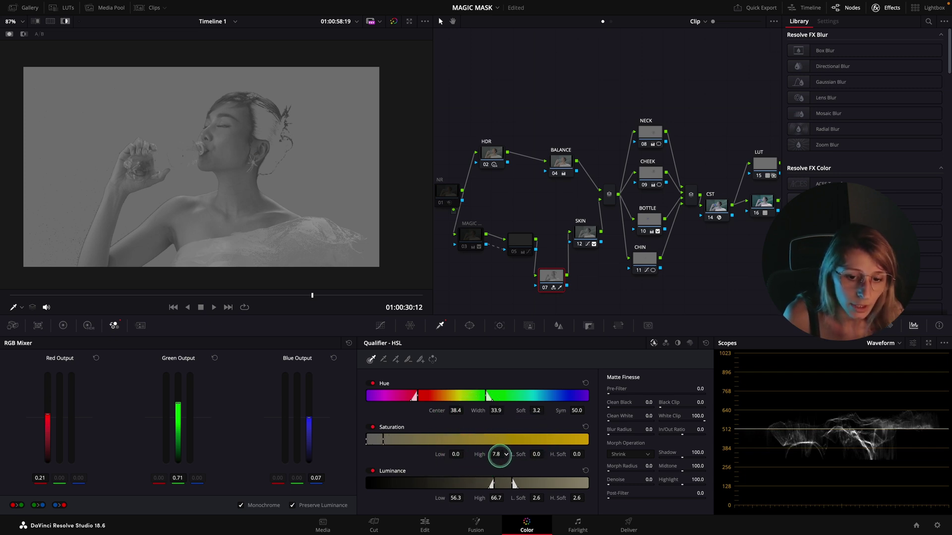
mouse_move(438, 501)
mouse_down()
mouse_move(391, 504)
mouse_move(446, 499)
mouse_up()
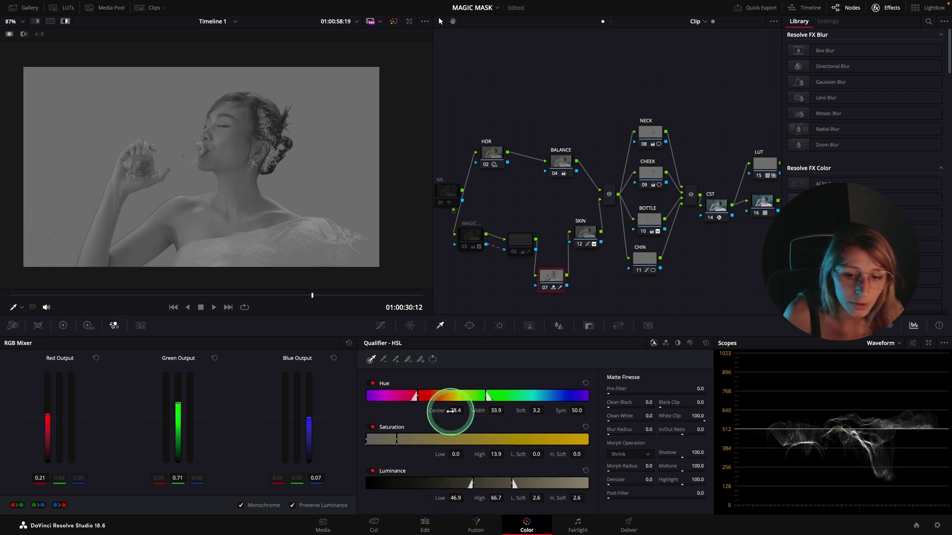
drag(442, 404, 491, 432)
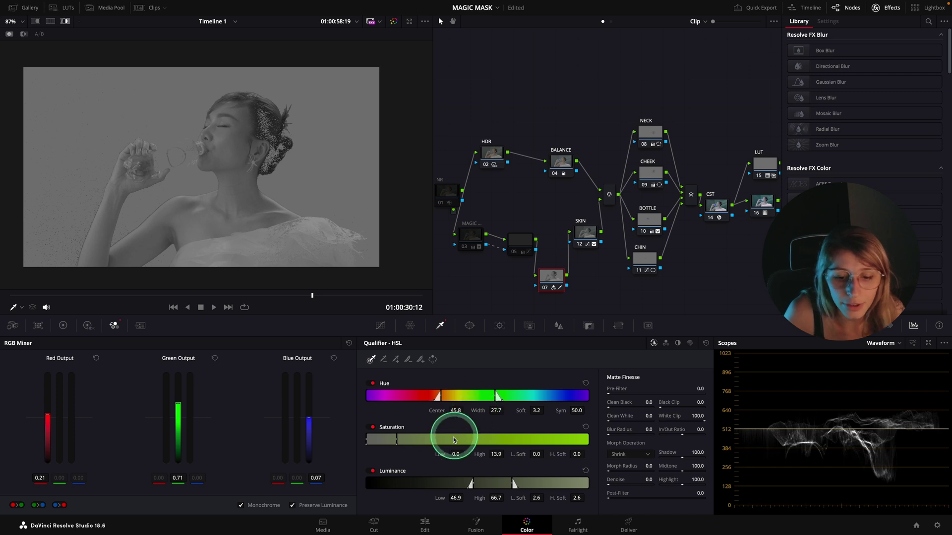
click(66, 22)
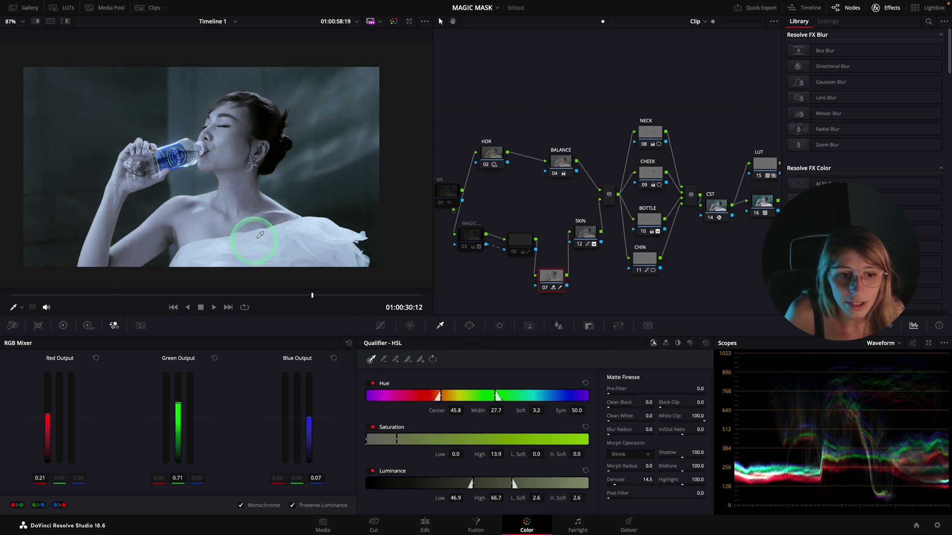
Step: Invert the skin qualifier so only the surroundings turn grey, then try pulling the curve's white point
click(433, 360)
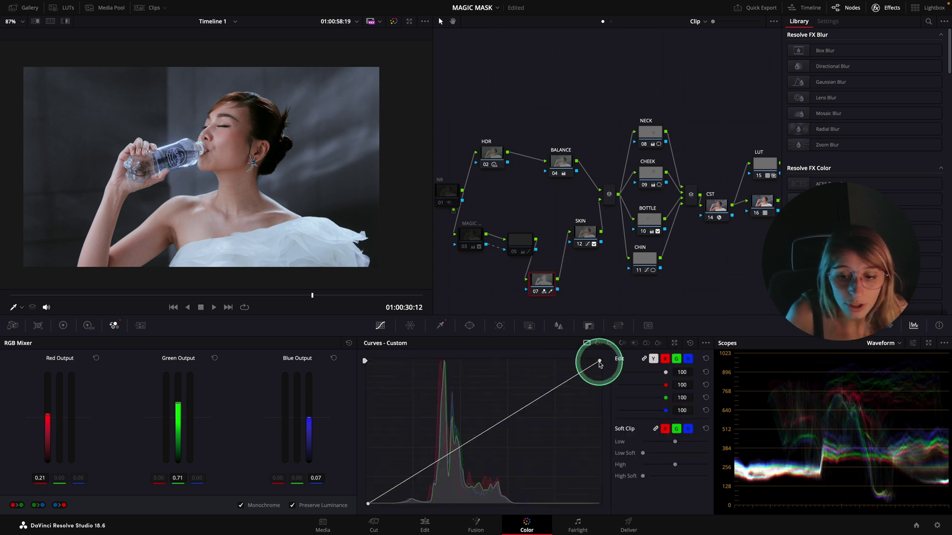
drag(599, 364, 576, 361)
Step: Replace the serial node with an outside node on node 07 and raise its curve black point
key(ctrl+z)
key(alt+s)
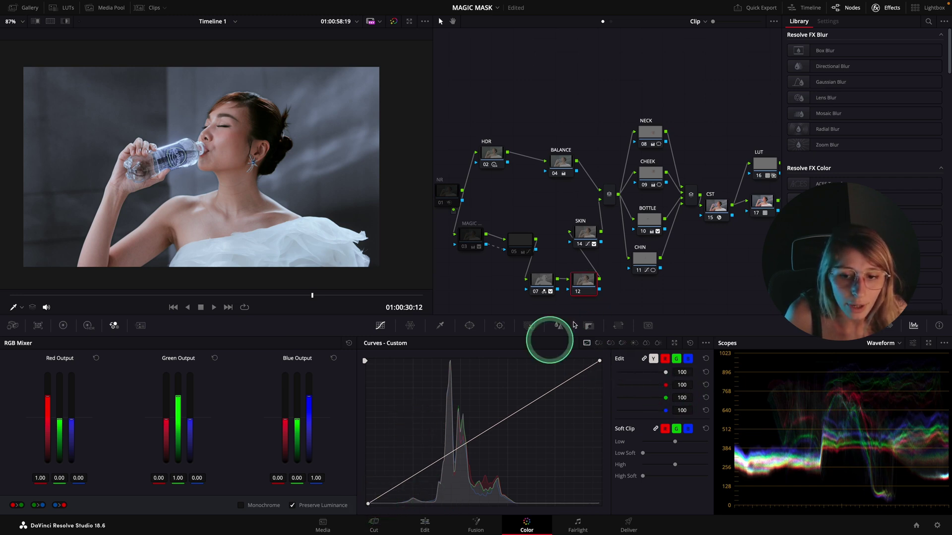
key(Delete)
right_click(545, 285)
mouse_move(567, 328)
click(643, 361)
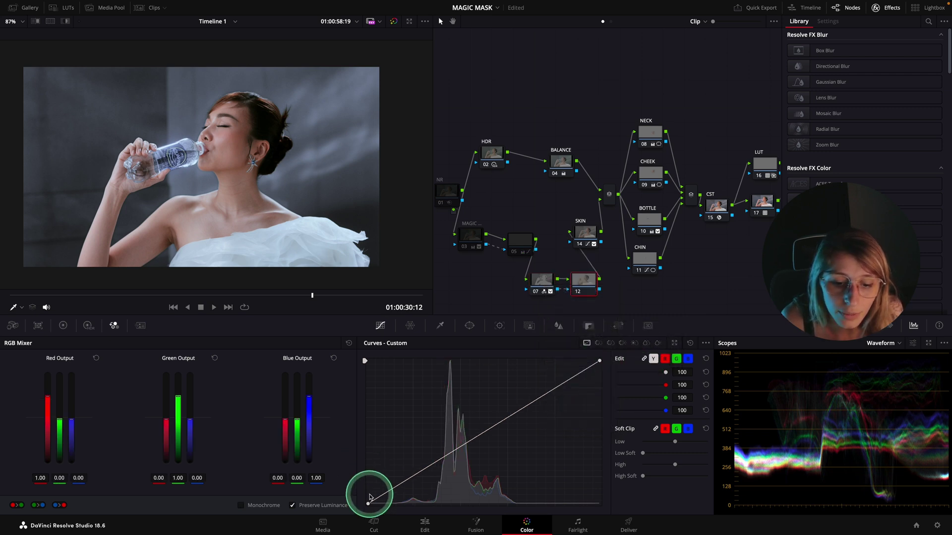
mouse_move(367, 504)
mouse_down()
mouse_move(367, 494)
mouse_move(367, 502)
mouse_up()
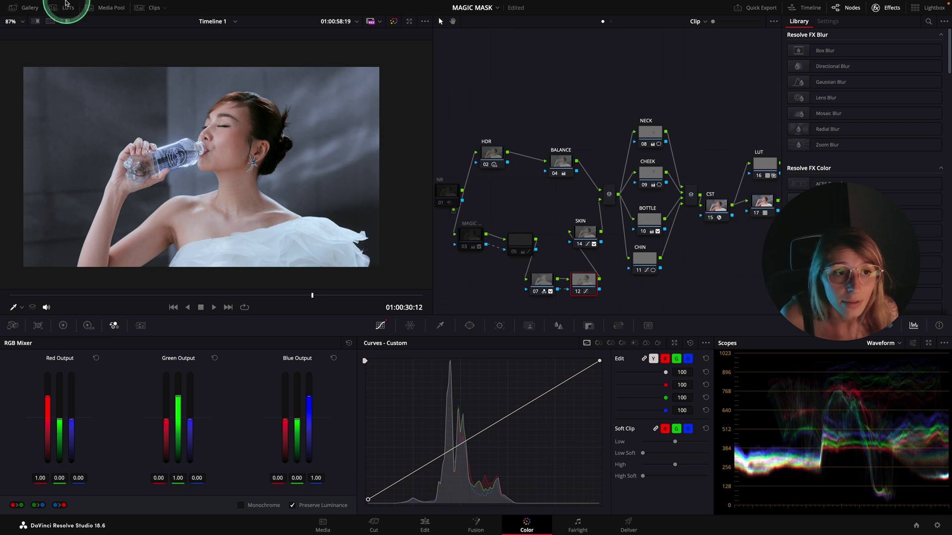
right_click(133, 131)
Step: Grab two stills of the current grade into the Gallery
click(149, 140)
click(25, 8)
right_click(290, 199)
click(305, 208)
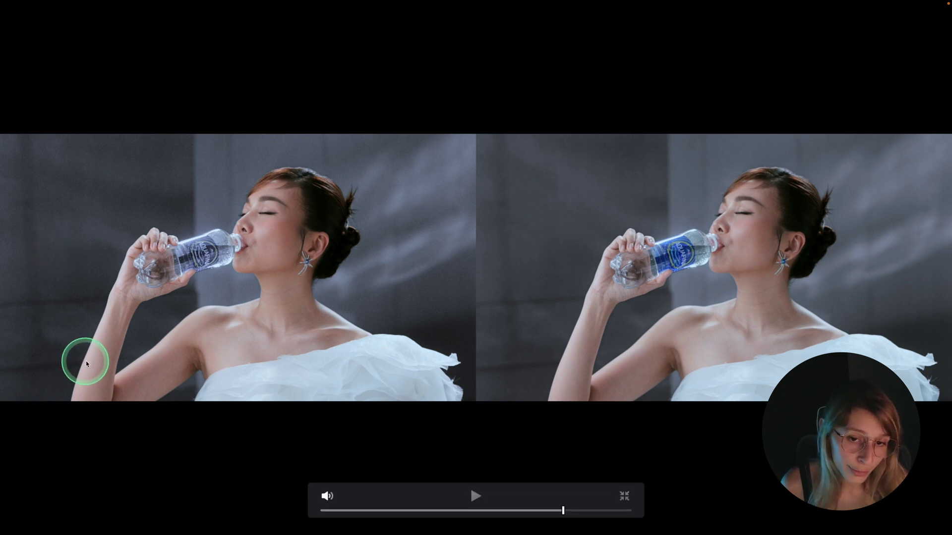
Step: Play the split-screen before/after comparison full screen, then return to the Color page
key(space)
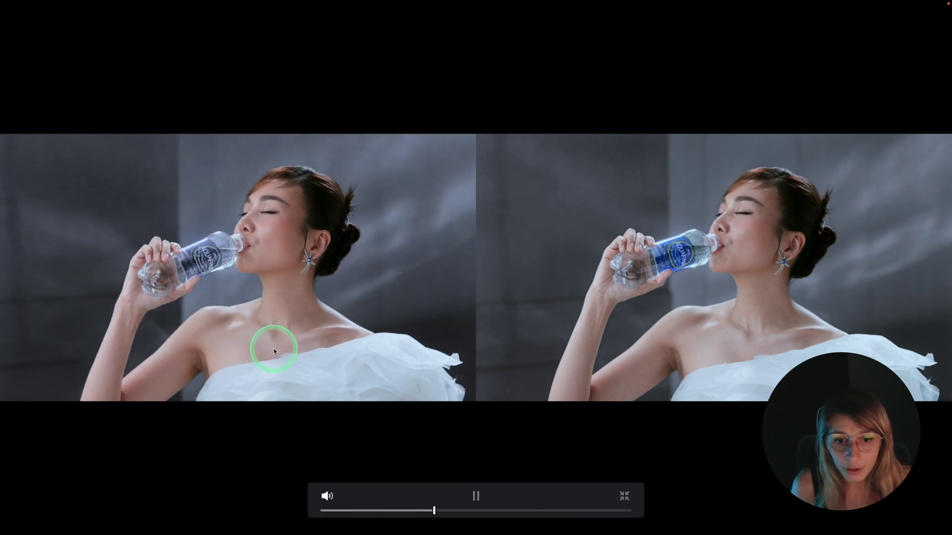
key(space)
key(Escape)
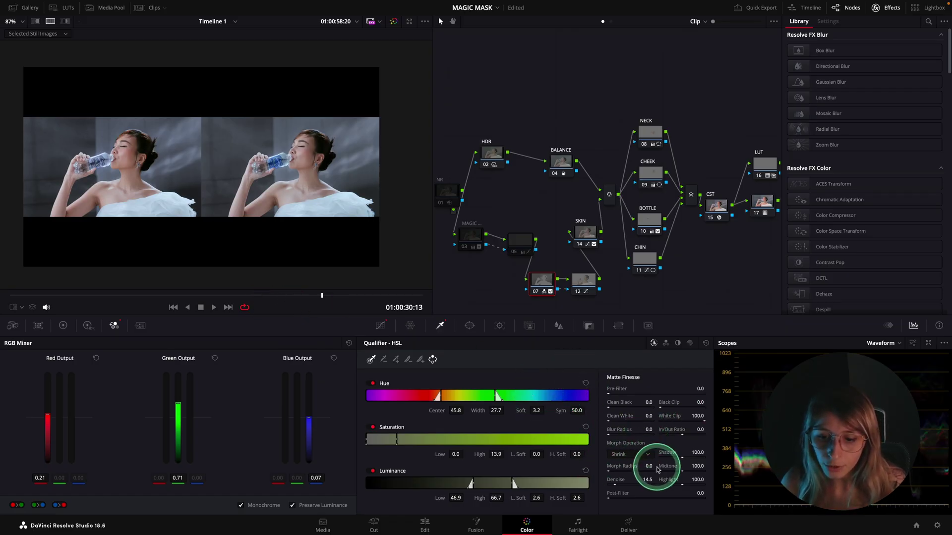
Step: On node 07, set Matte Finesse Denoise to 31.5 and Blur Radius to 24.3, then view full screen
drag(542, 282, 550, 279)
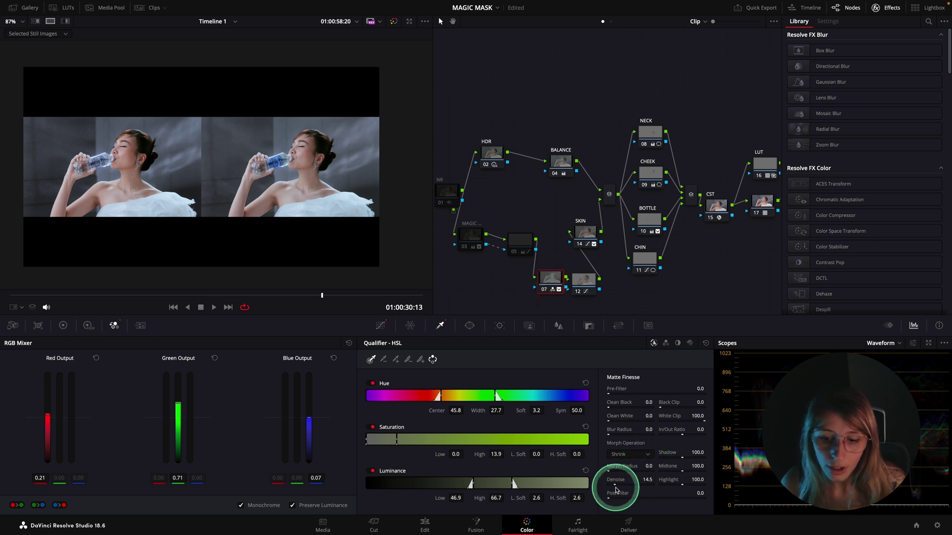
drag(615, 490, 620, 486)
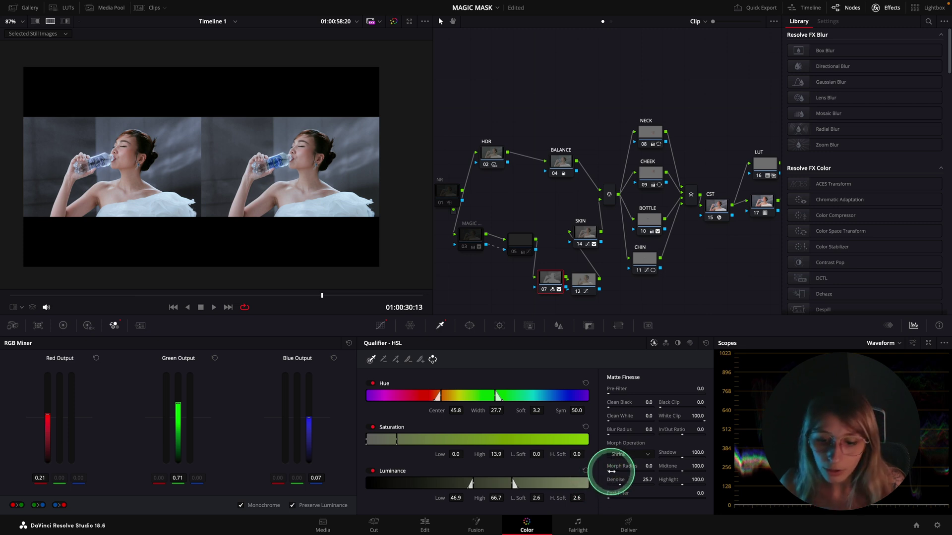
drag(627, 485, 626, 486)
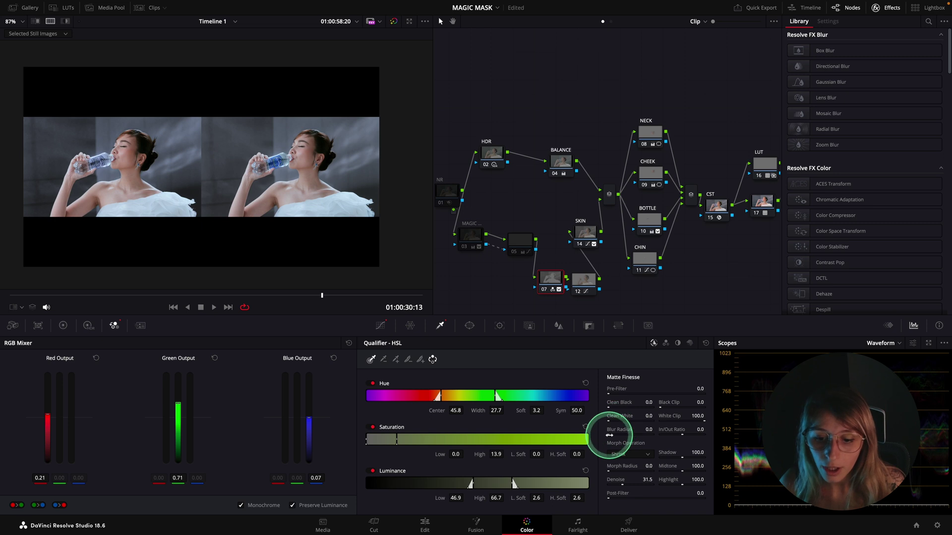
drag(609, 435, 711, 431)
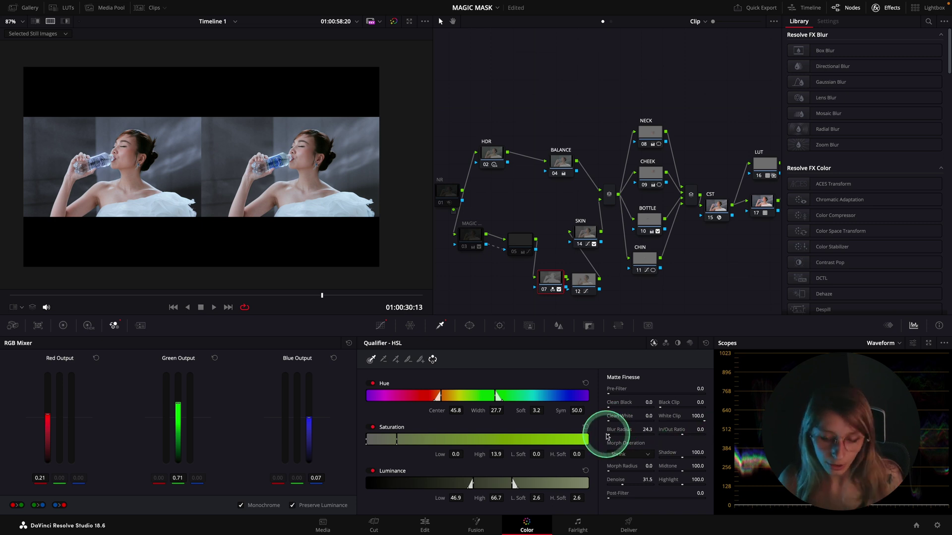
key(super+Tab)
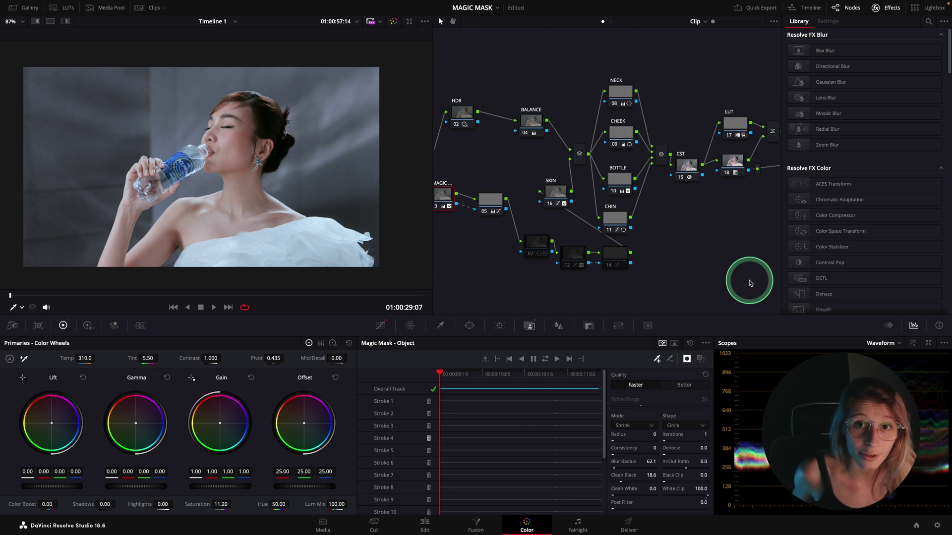
Step: Save the MAGIC MASK project with Cmd+S
key(ctrl+s)
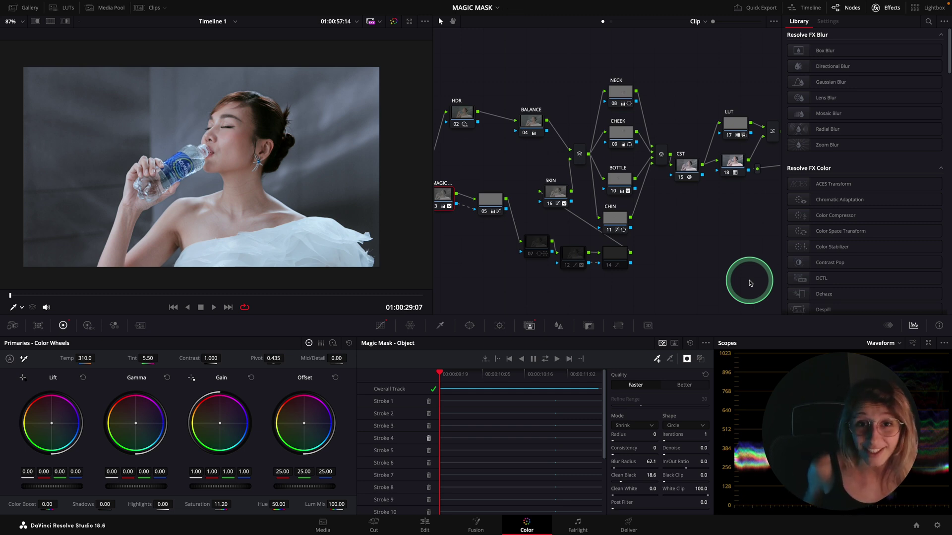